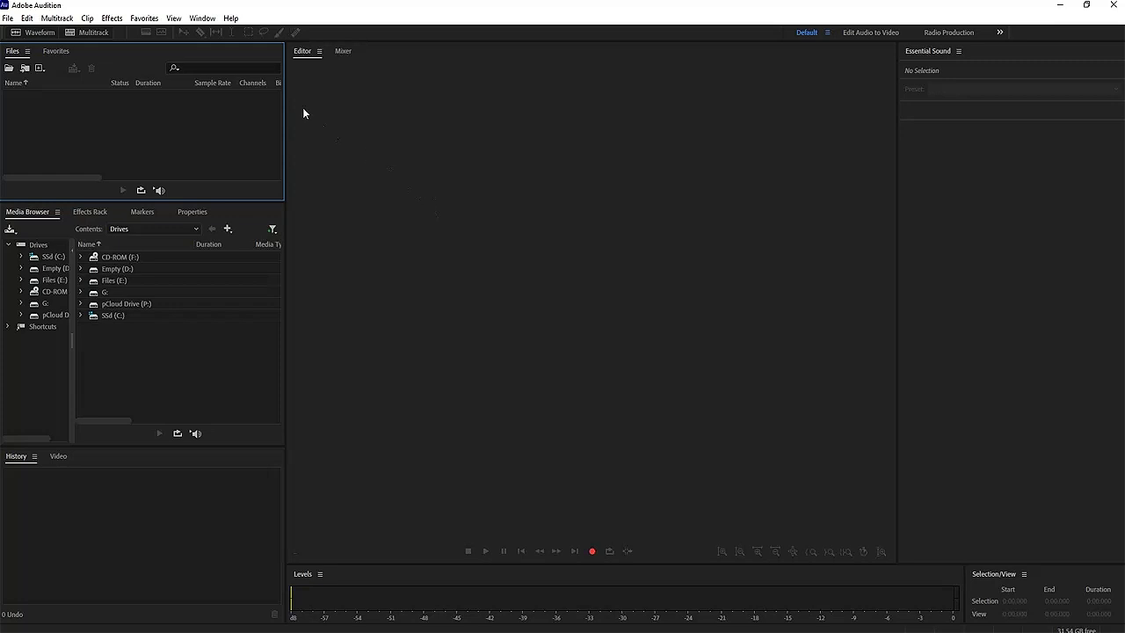
# Step: Switch the workspace layout to Classic
pyautogui.click(208, 20)
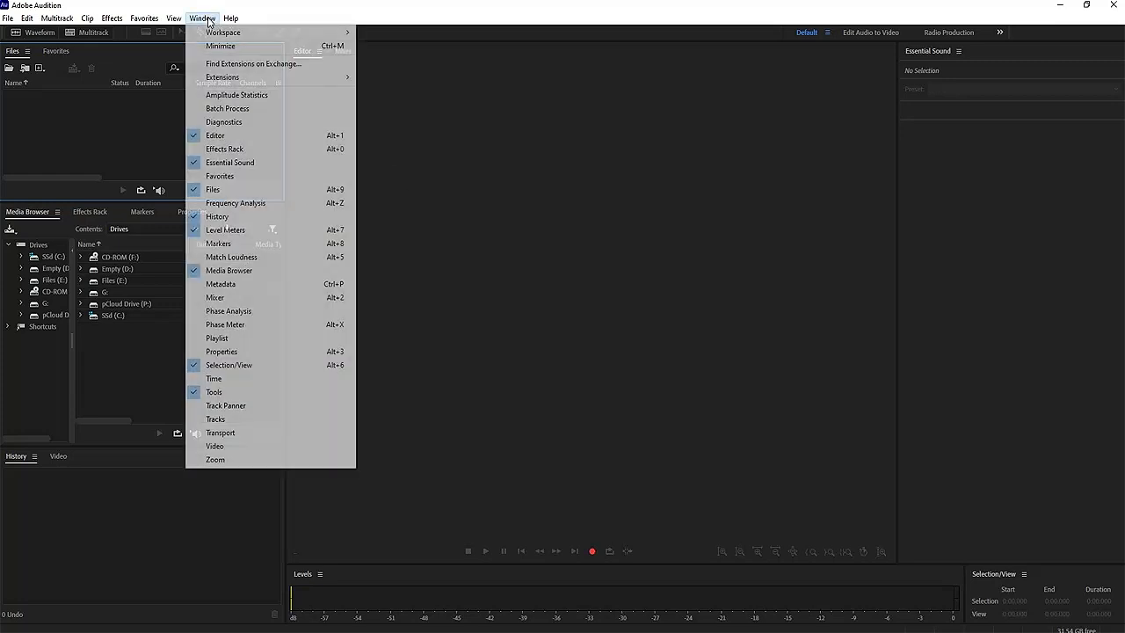
pyautogui.moveTo(218, 33)
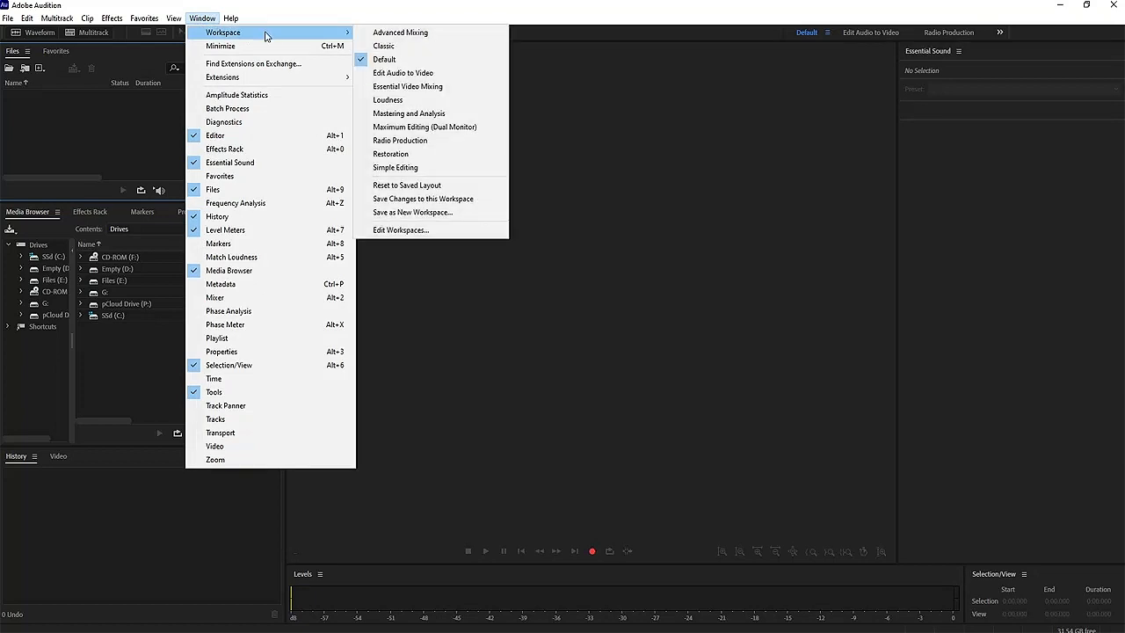
pyautogui.click(432, 46)
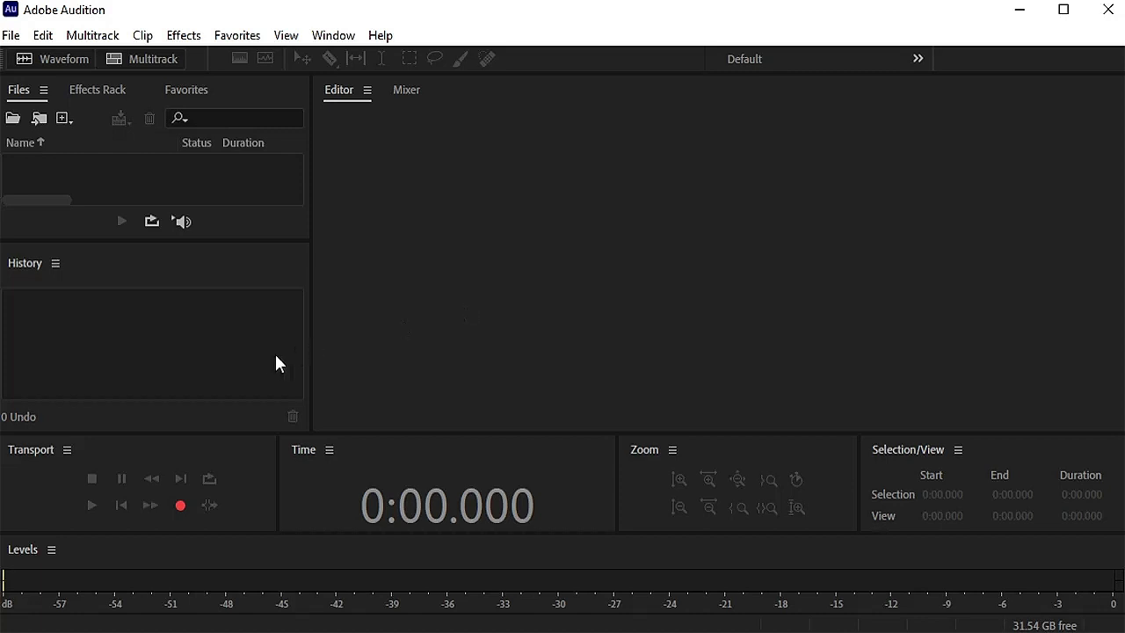
# Step: Record about 11 seconds of voice into a new 48000 Hz stereo audio file named Vocal, and stop the recording
pyautogui.click(180, 505)
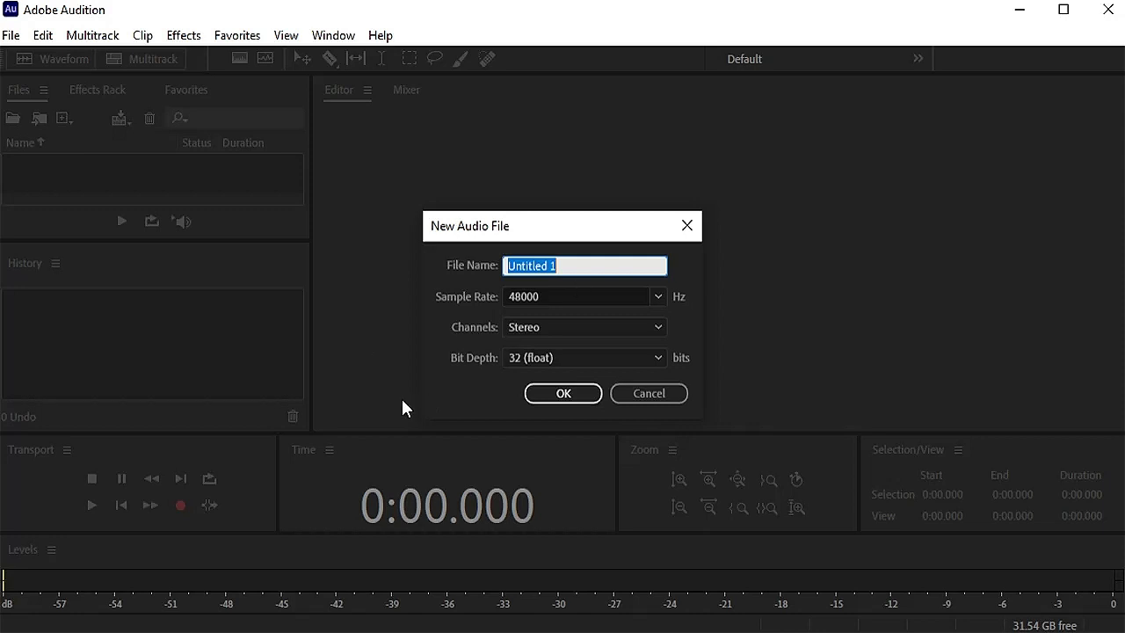
pyautogui.click(571, 266)
pyautogui.press('BackSpace')
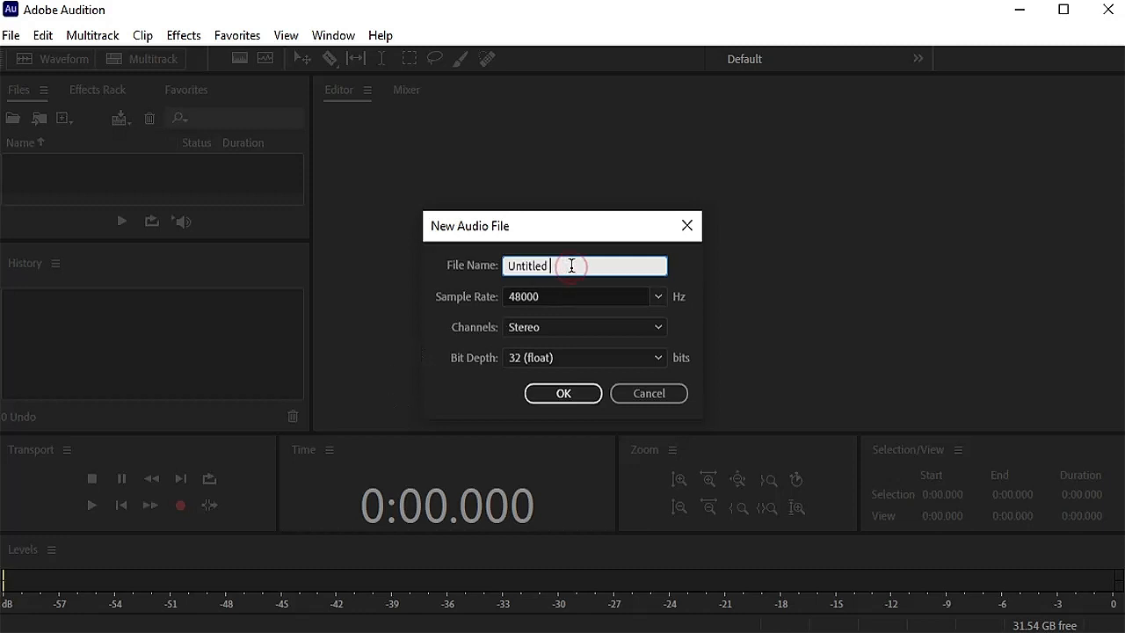
pyautogui.press('BackSpace')
pyautogui.press('BackSpace')
pyautogui.press('BackSpace')
pyautogui.press('BackSpace')
pyautogui.press('BackSpace')
pyautogui.press('BackSpace')
pyautogui.press('BackSpace')
pyautogui.press('BackSpace')
pyautogui.press('BackSpace')
pyautogui.write('Vocal')
pyautogui.click(563, 393)
pyautogui.hotkey('shift', 'space')
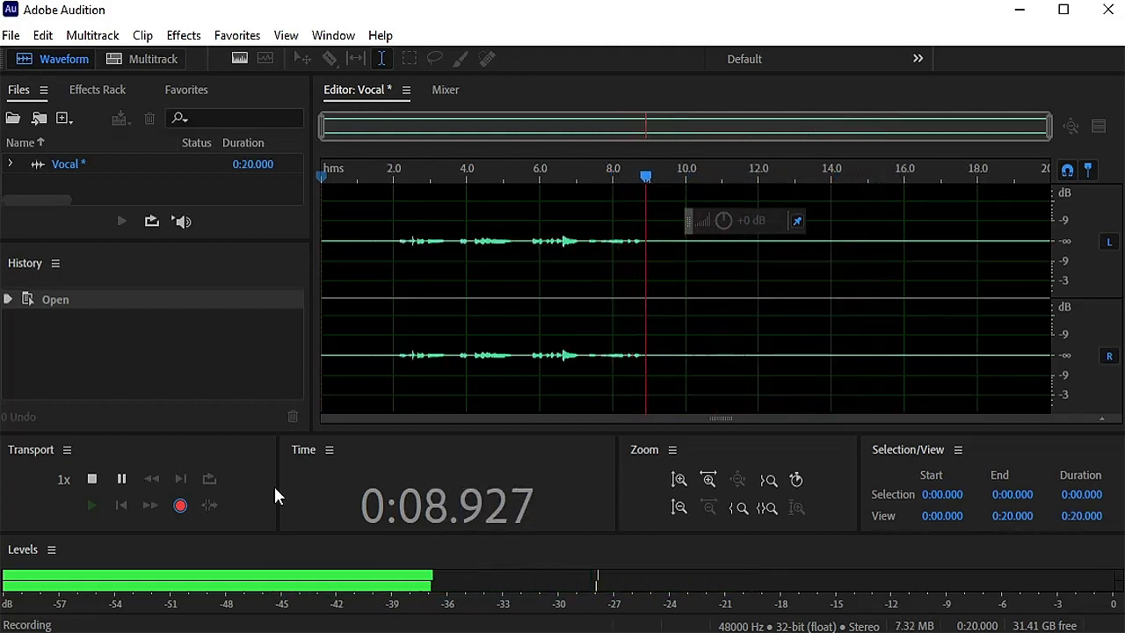
pyautogui.click(99, 477)
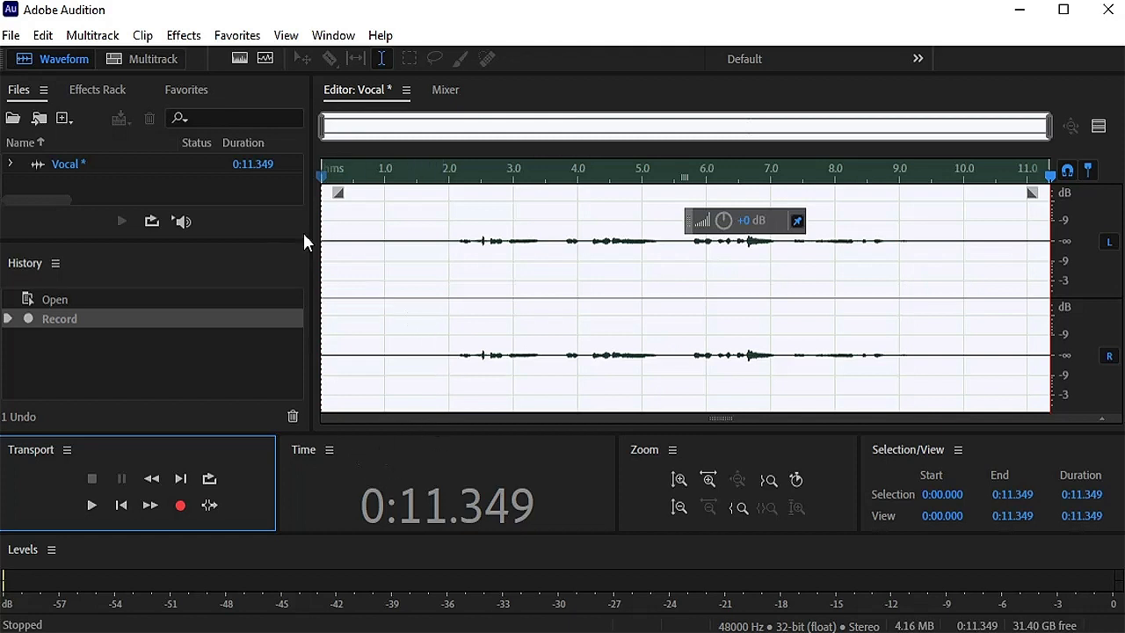
# Step: Normalize the entire Vocal recording to 100%, with all channels normalized equally
pyautogui.click(19, 99)
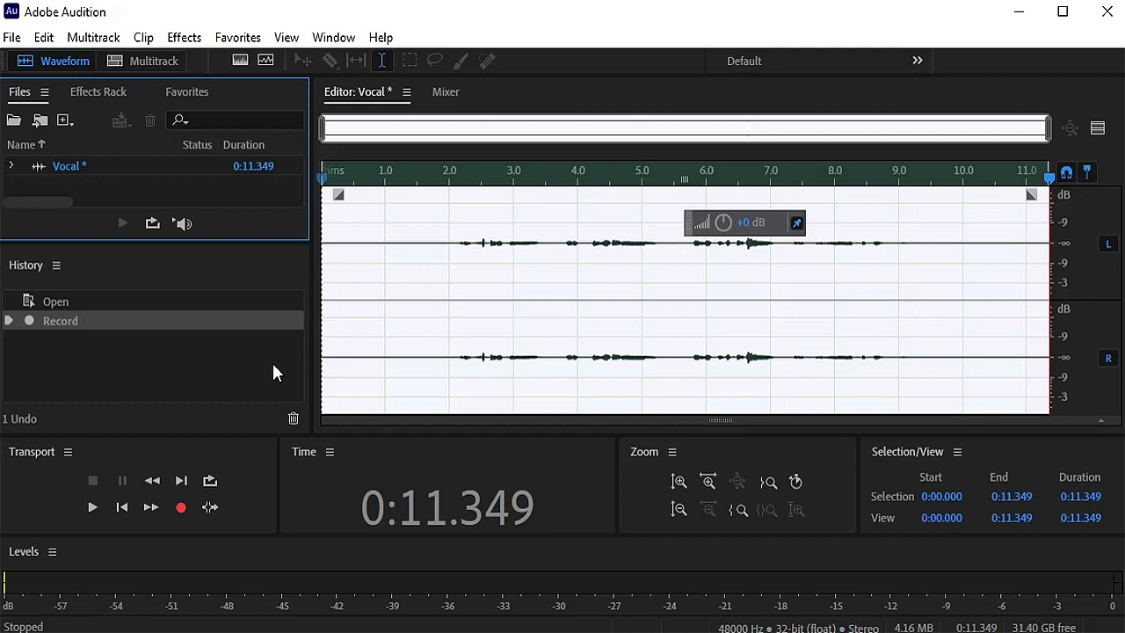
pyautogui.click(185, 38)
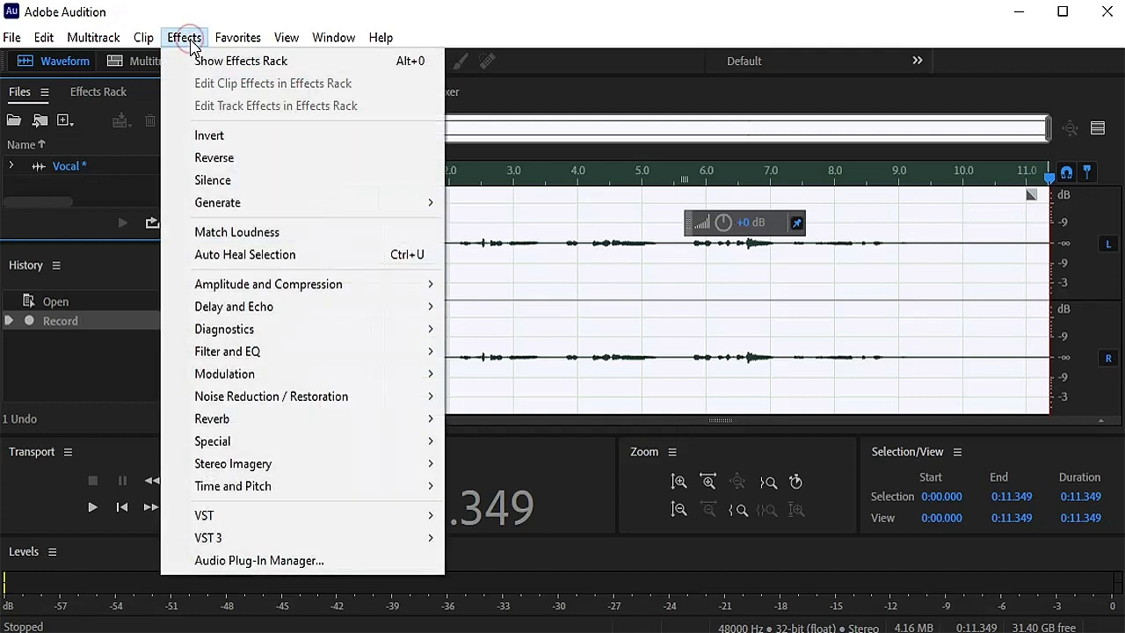
pyautogui.moveTo(257, 293)
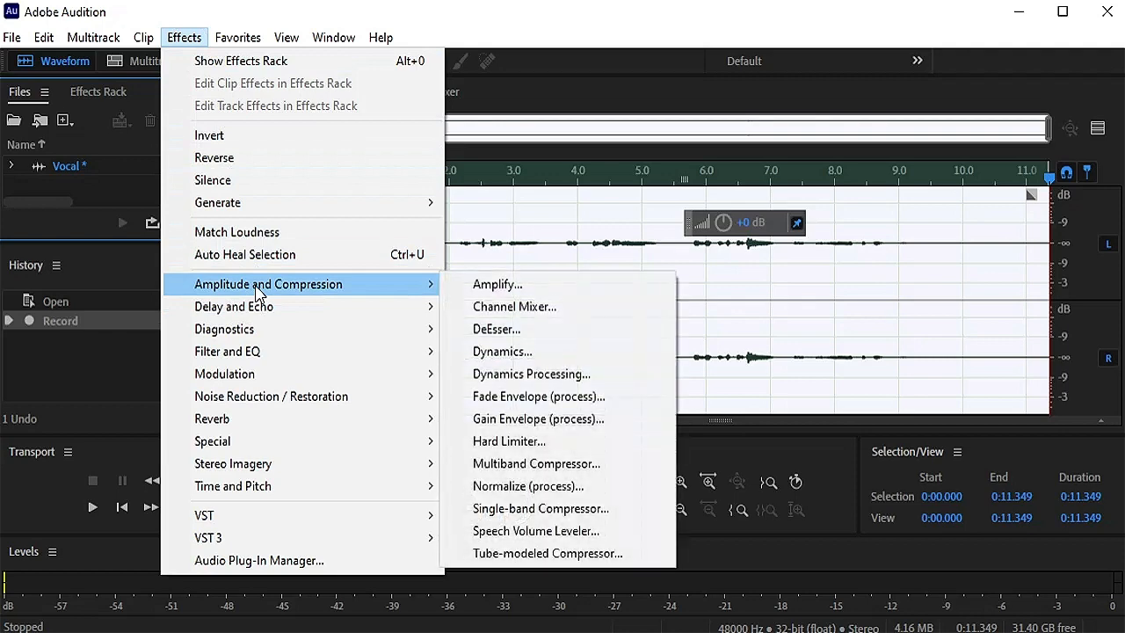
pyautogui.click(595, 488)
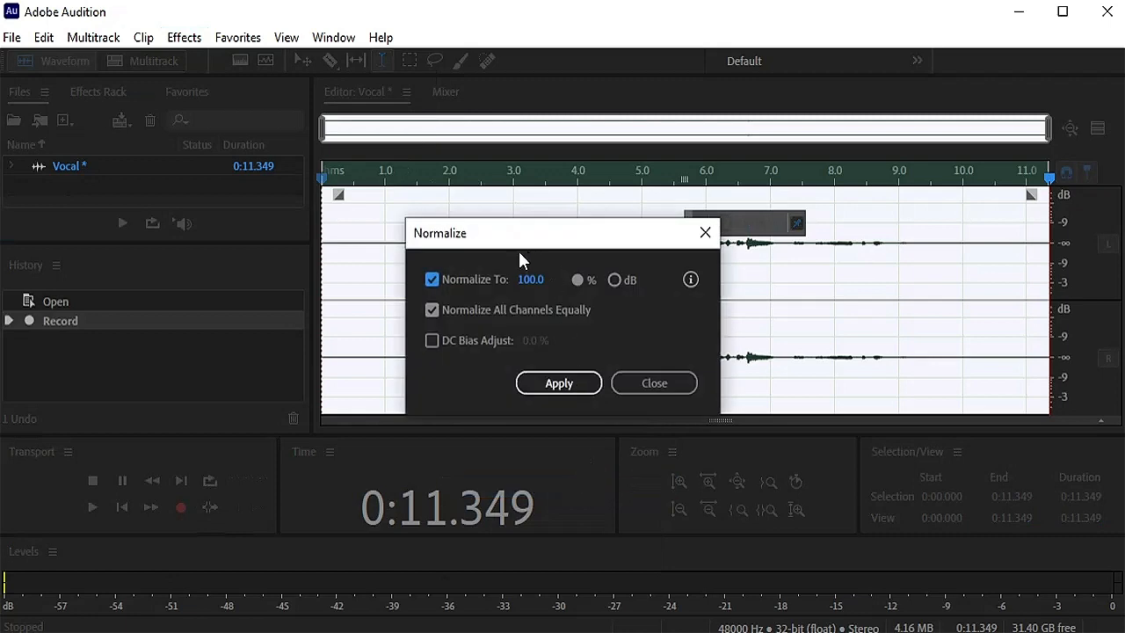
pyautogui.click(567, 384)
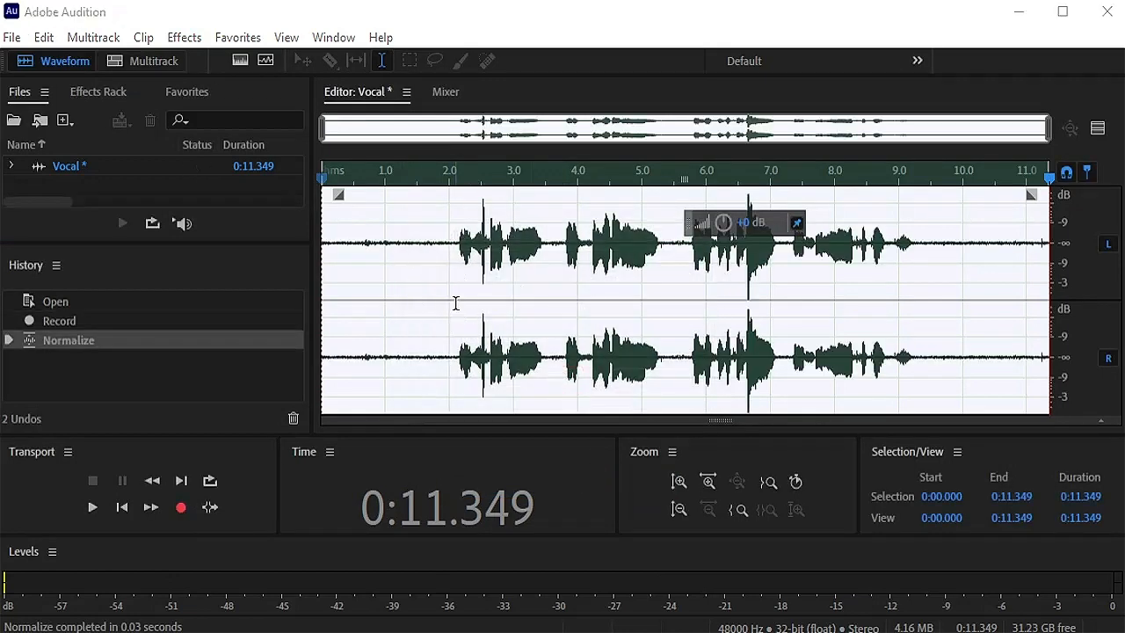
# Step: Play back the normalized vocal from the 1-second mark to about 10 seconds to hear the background noise
pyautogui.click(380, 254)
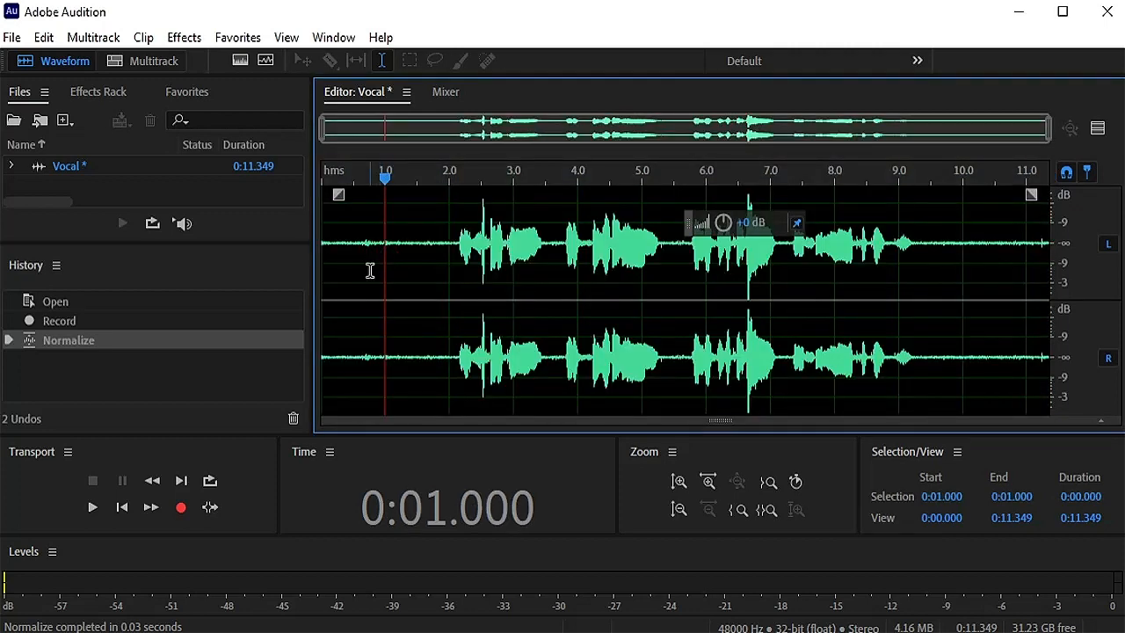
pyautogui.click(88, 509)
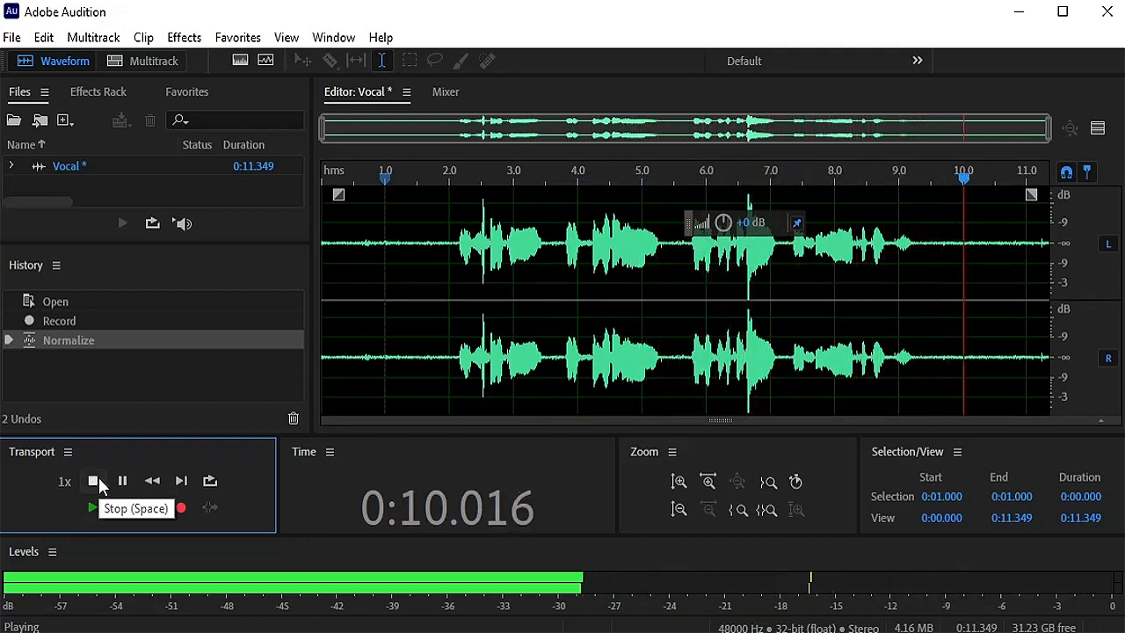
pyautogui.click(92, 481)
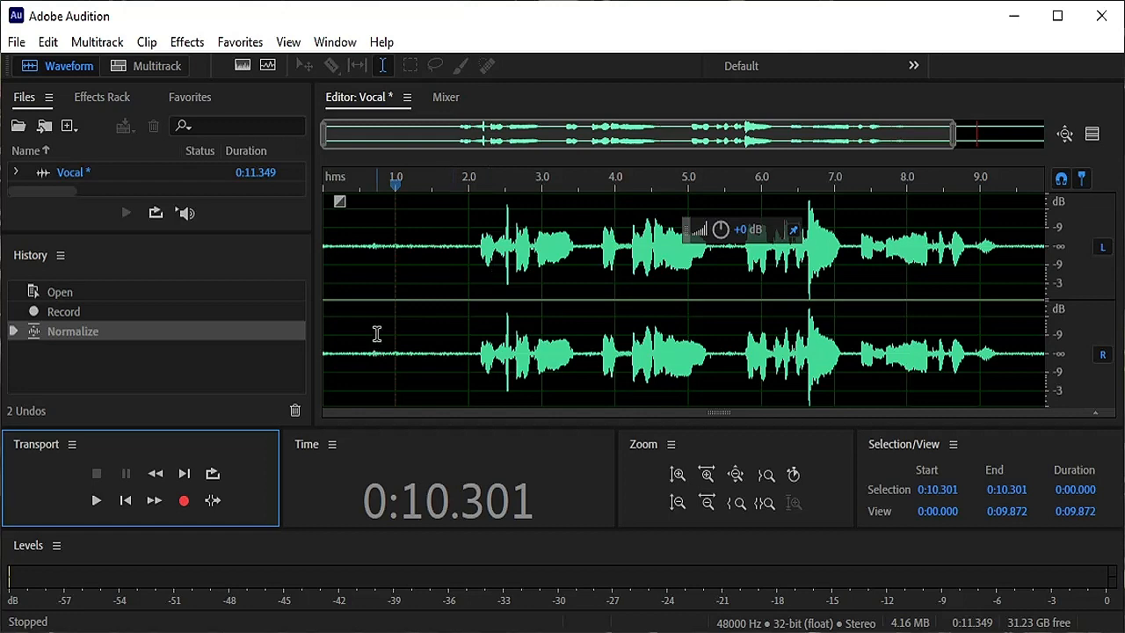
# Step: Capture a noise print for the Noise Reduction process from the speech-free first 2 seconds of the recording
pyautogui.click(186, 42)
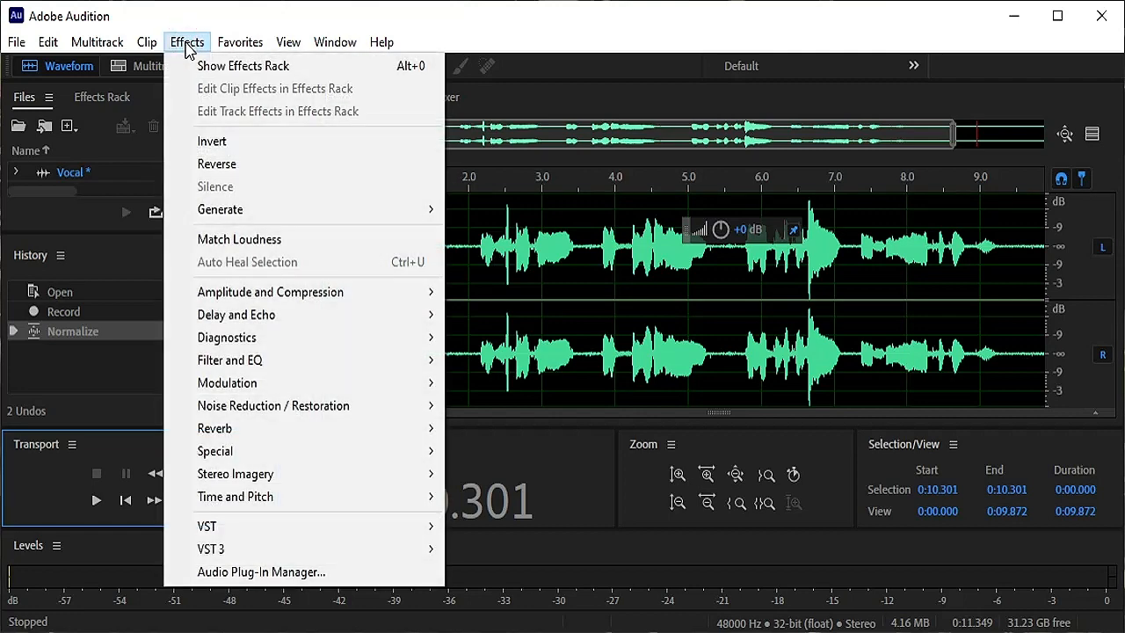
pyautogui.moveTo(260, 412)
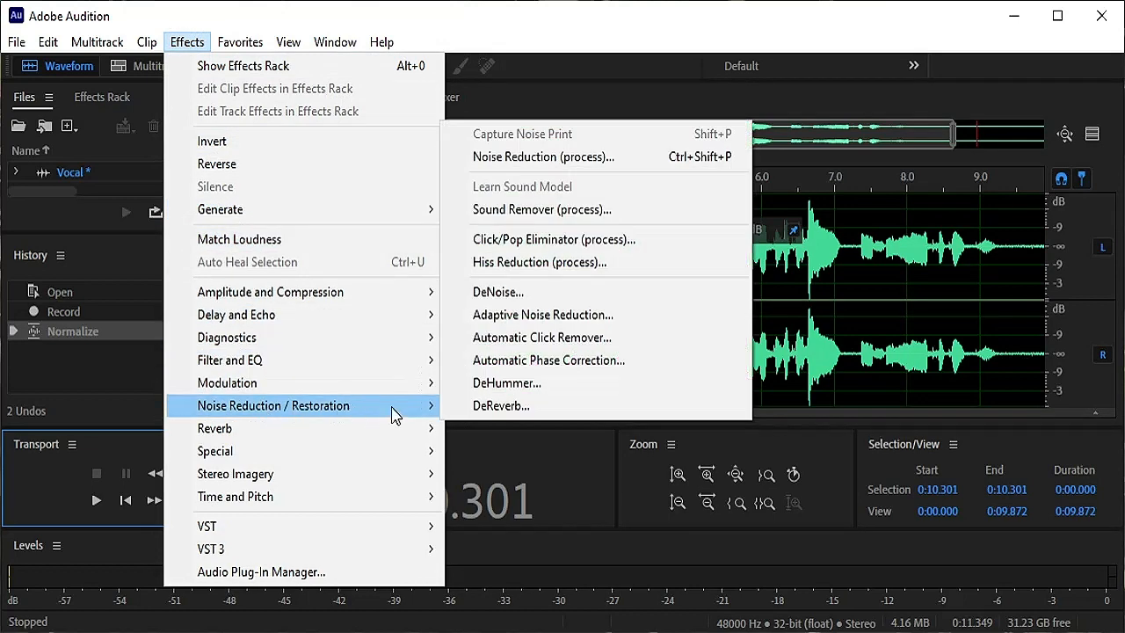
pyautogui.click(527, 158)
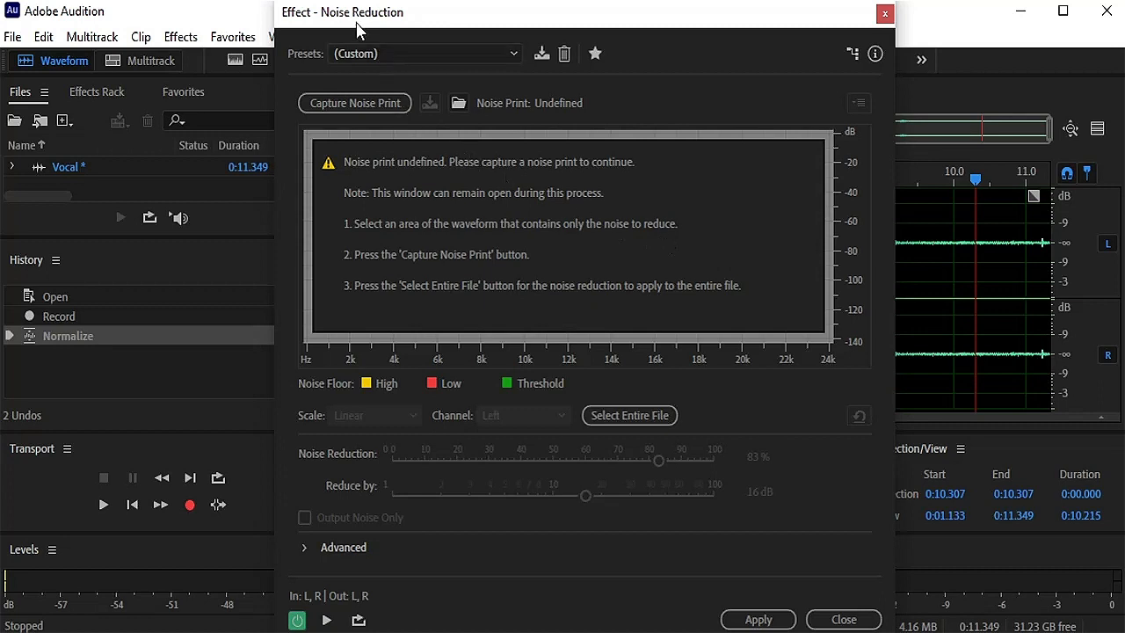
pyautogui.moveTo(357, 31); pyautogui.dragTo(543, 25)
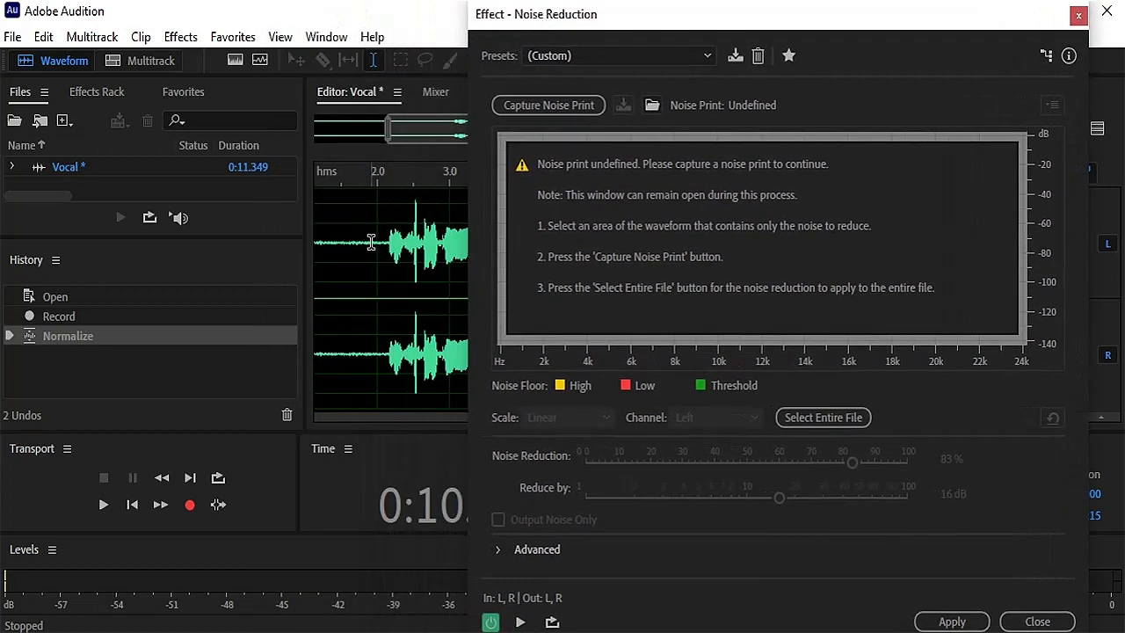
pyautogui.moveTo(371, 242); pyautogui.dragTo(225, 238)
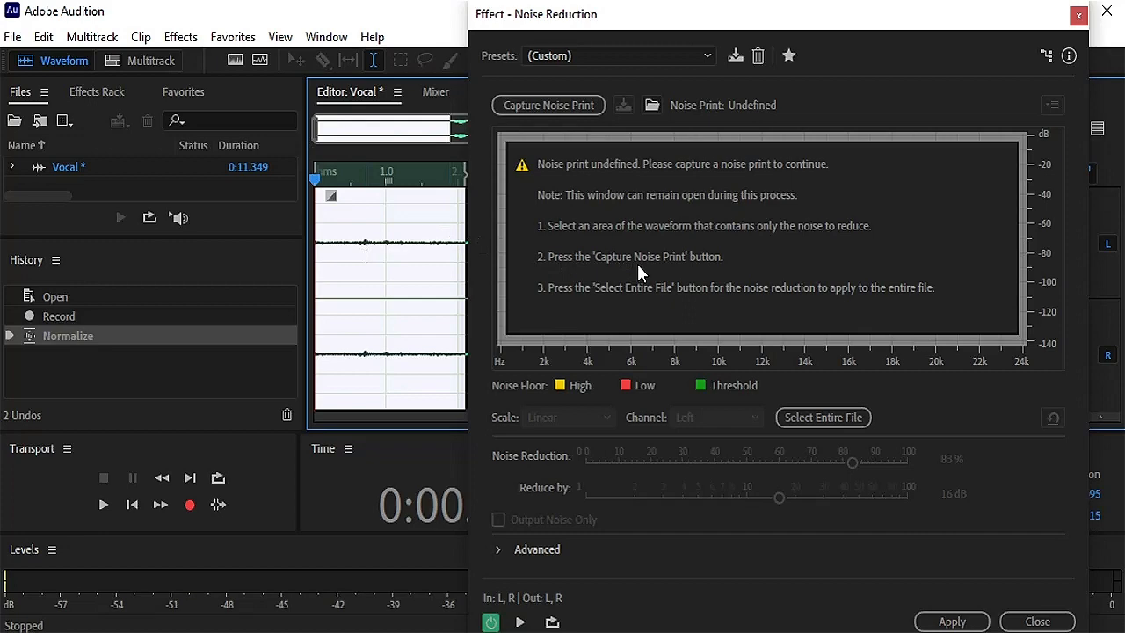
pyautogui.click(550, 102)
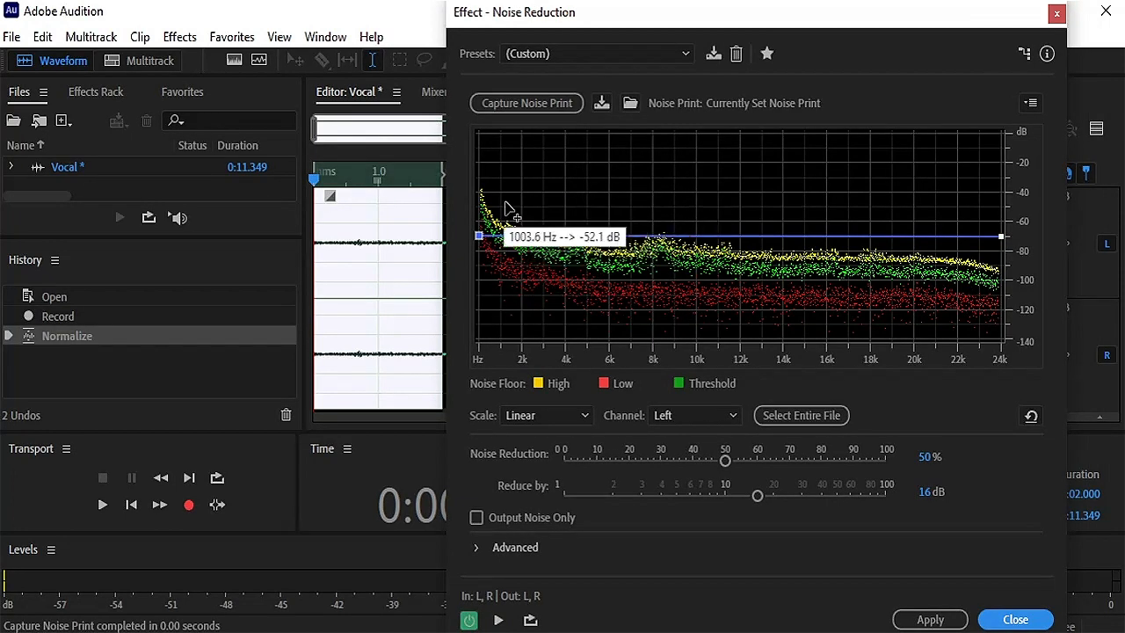
# Step: Shape the noise reduction curve above the noise floor, ending near -84 dB at 24 kHz, with points near 4, 6, 8, 12.5 and 18 kHz
pyautogui.click(480, 239)
pyautogui.moveTo(479, 239); pyautogui.dragTo(478, 180)
pyautogui.moveTo(1000, 236); pyautogui.dragTo(1001, 256)
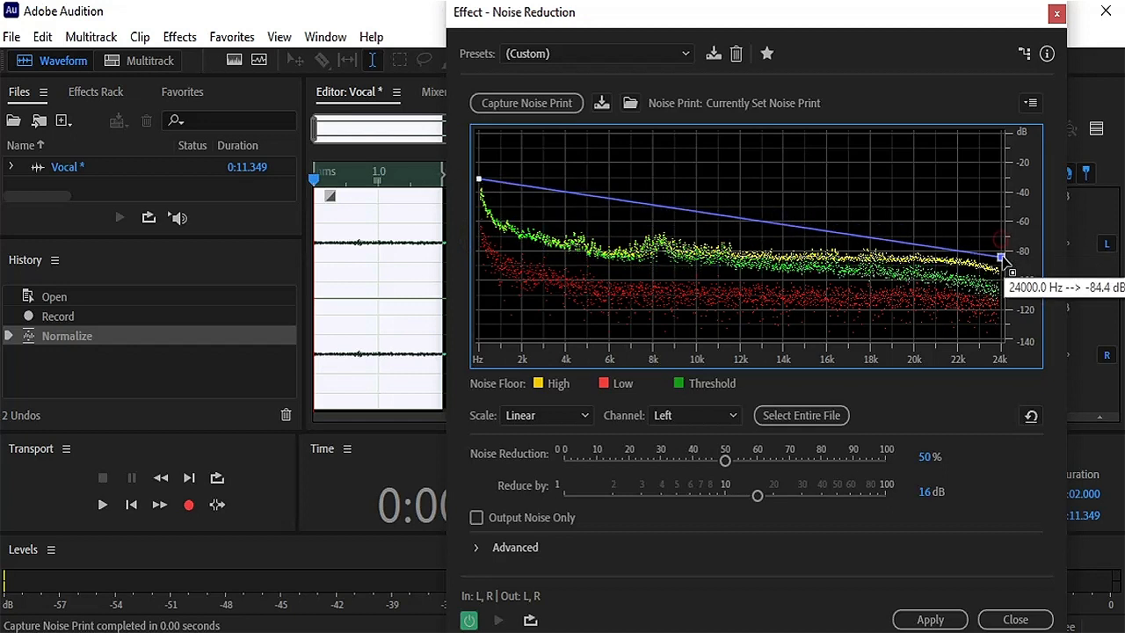
pyautogui.click(564, 223)
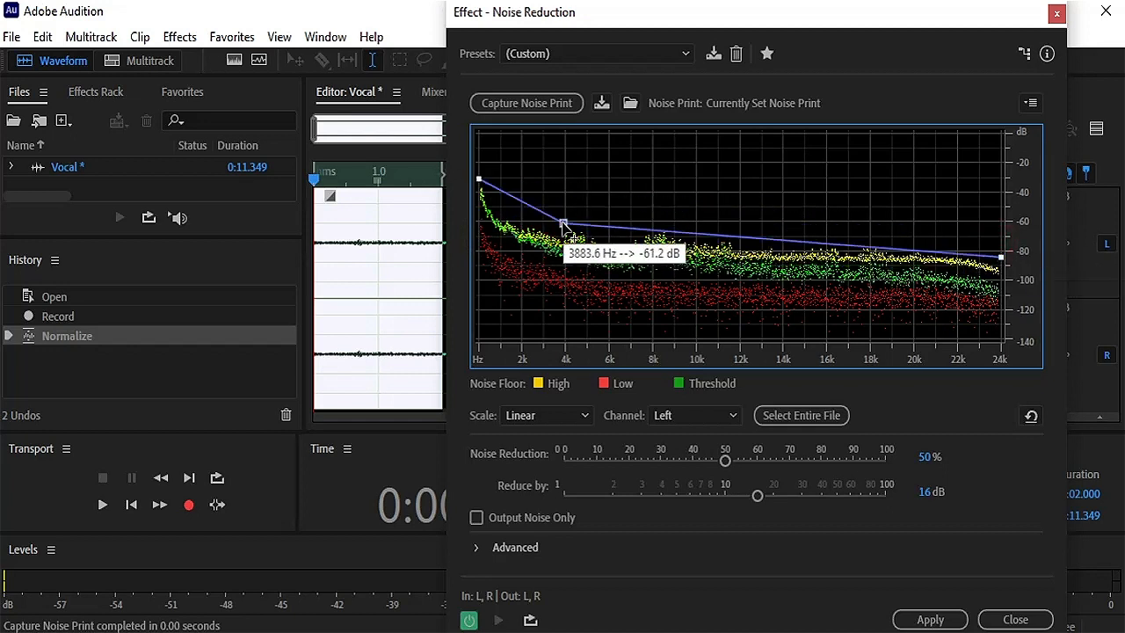
pyautogui.click(616, 235)
pyautogui.click(657, 212)
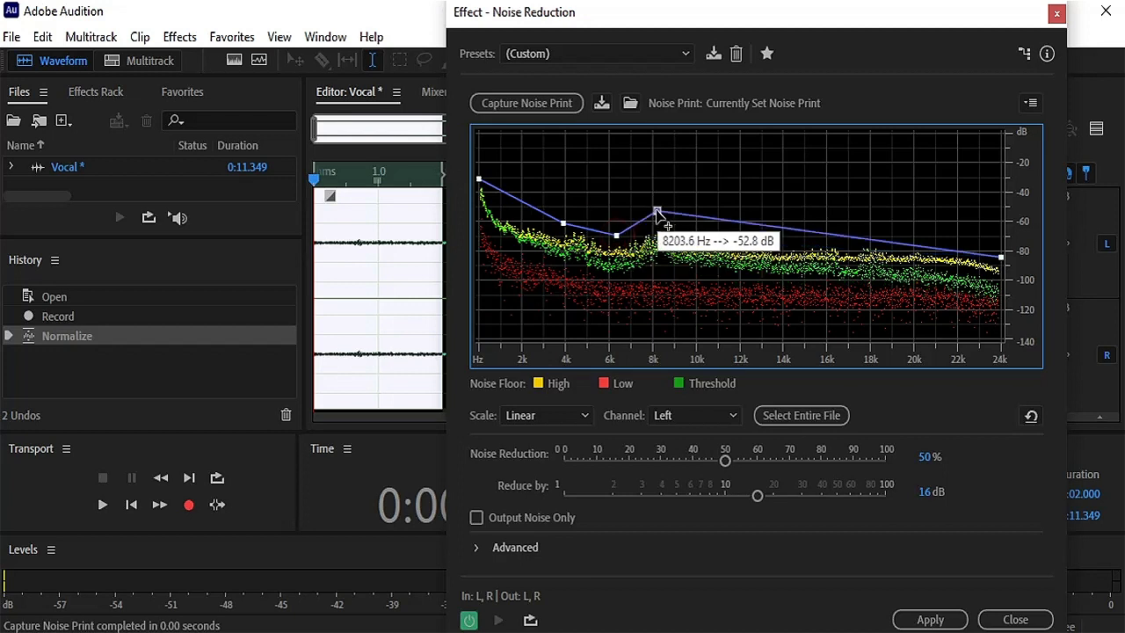
pyautogui.click(752, 235)
pyautogui.click(868, 234)
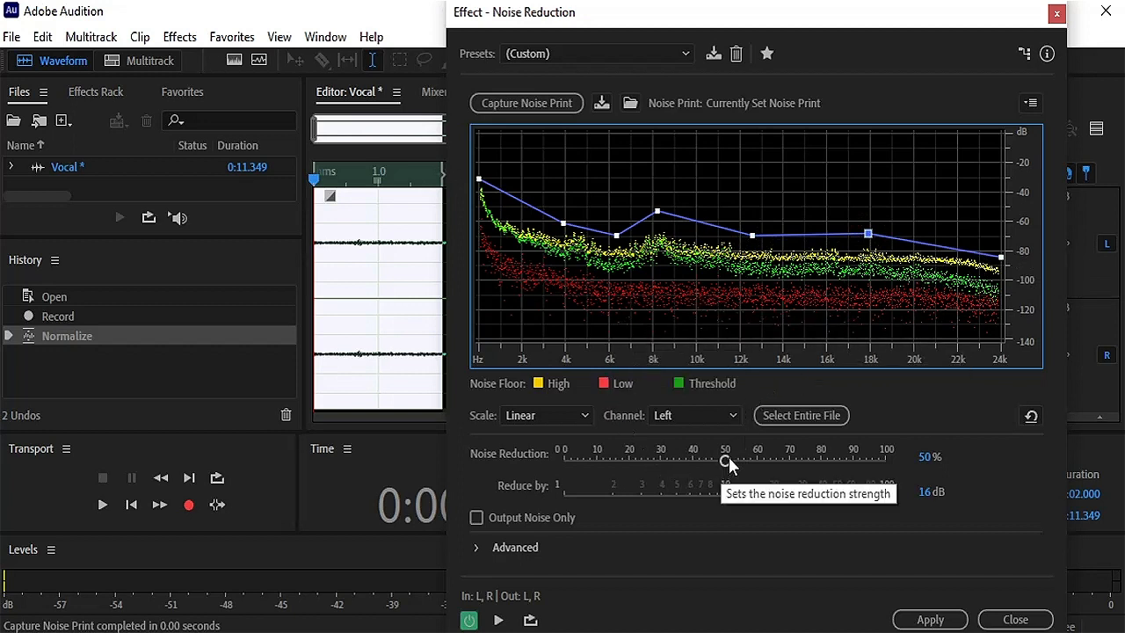
# Step: Set the noise reduction strength to 75% and apply the effect to the entire Vocal file
pyautogui.moveTo(729, 458); pyautogui.dragTo(800, 470)
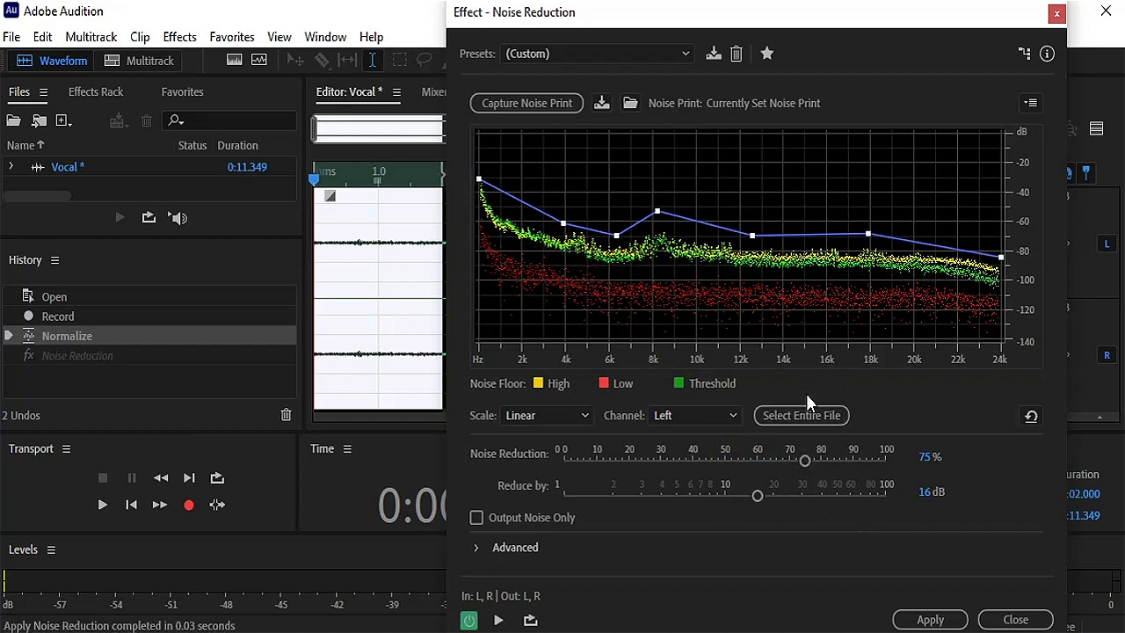
pyautogui.click(807, 421)
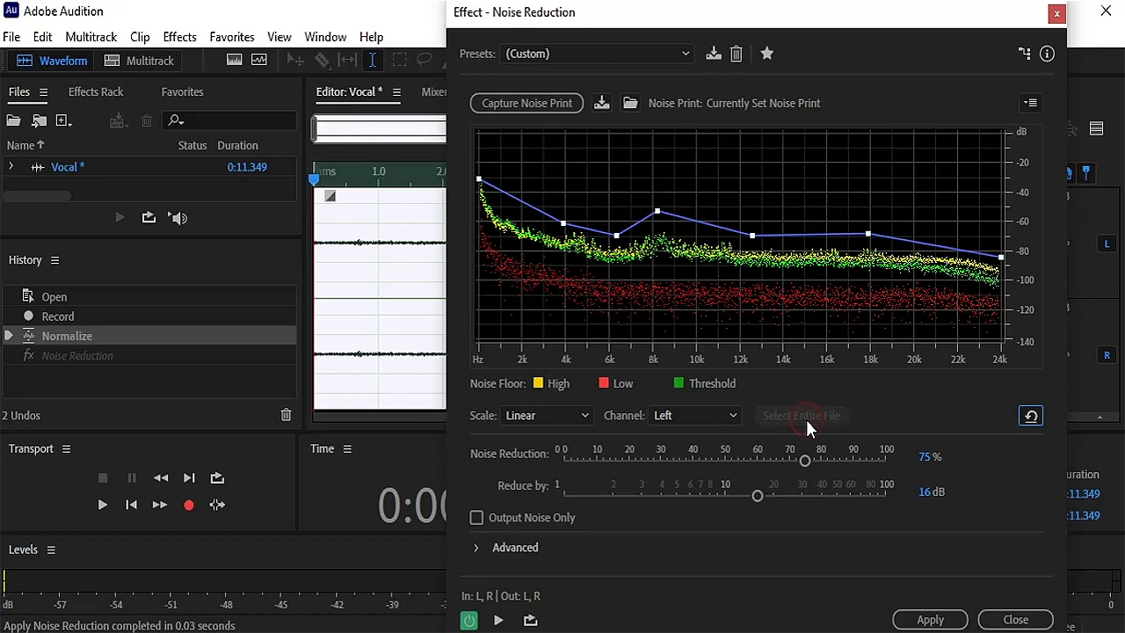
pyautogui.click(930, 619)
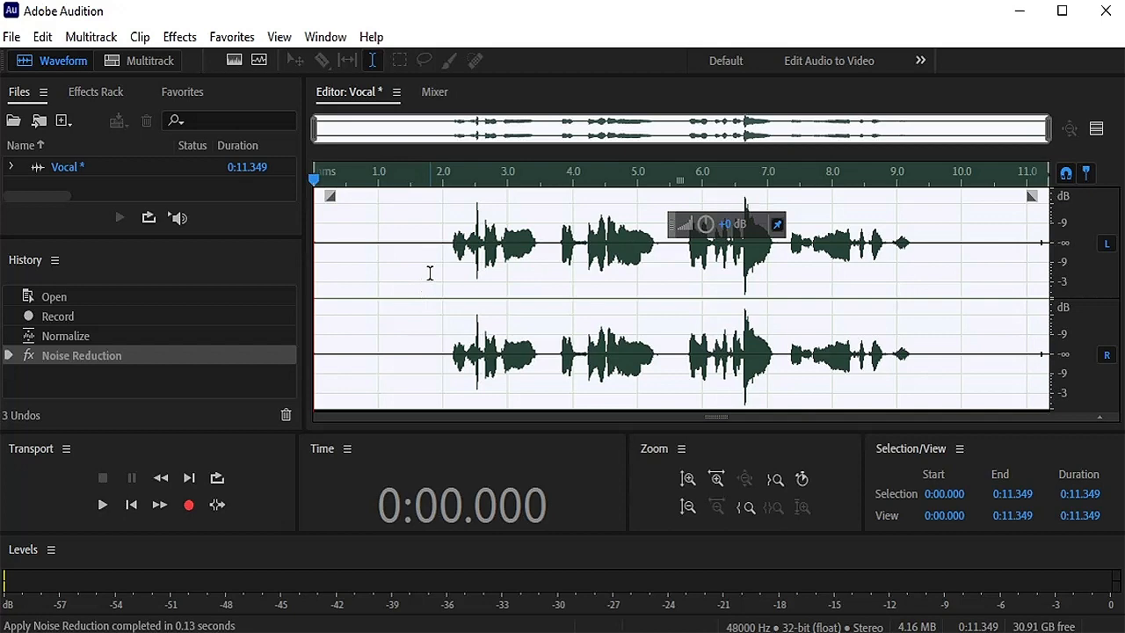
# Step: Play back the noise-reduced vocal from near the beginning and stop at about 10.8 seconds
pyautogui.click(331, 268)
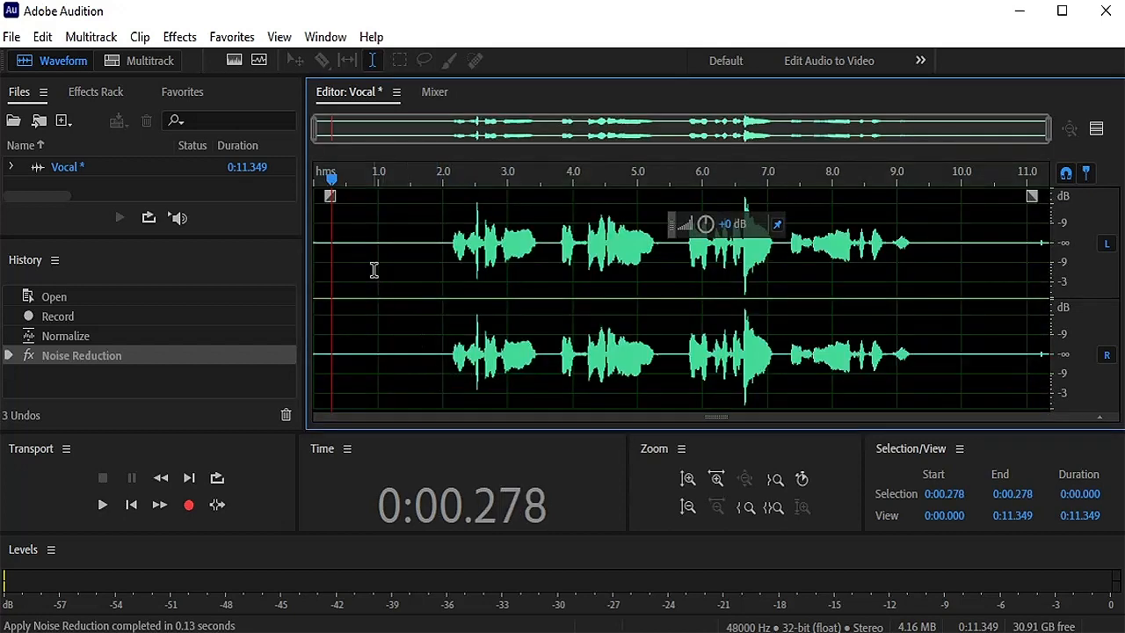
pyautogui.click(102, 505)
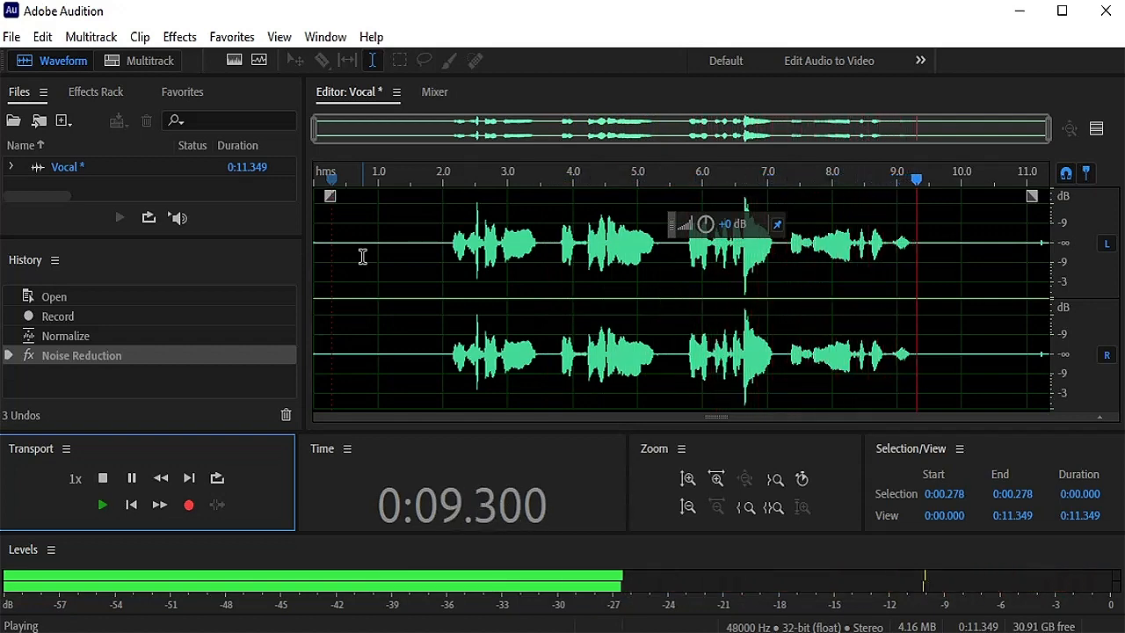
pyautogui.click(102, 478)
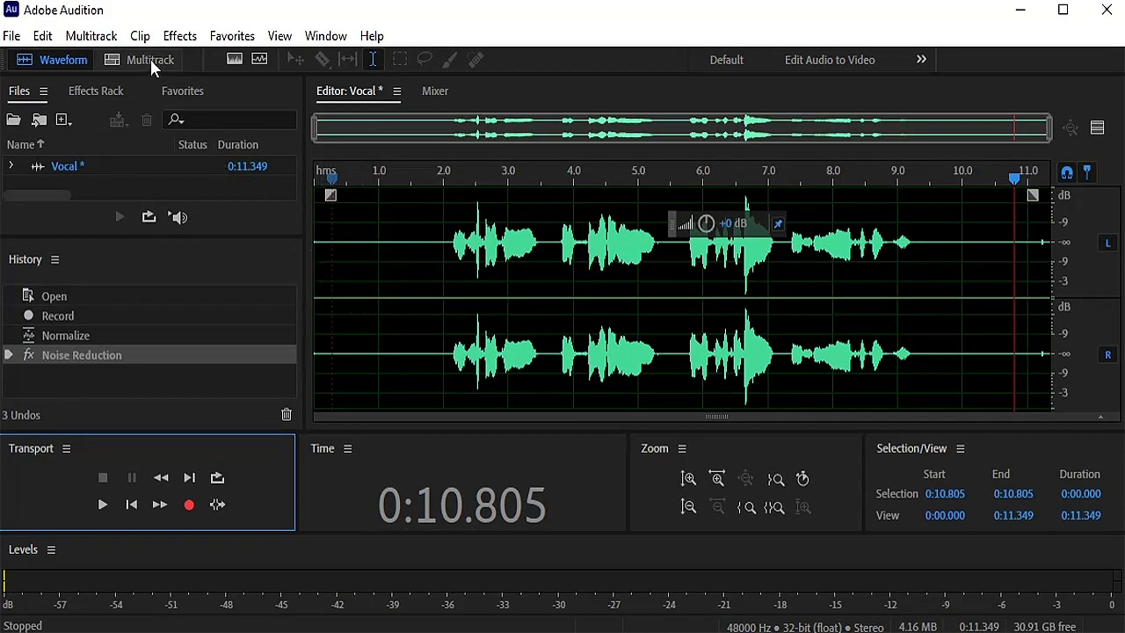
# Step: Create a 48000 Hz stereo multitrack session named Project1 and place the Vocal recording on Track 1 at about 4 seconds
pyautogui.click(150, 59)
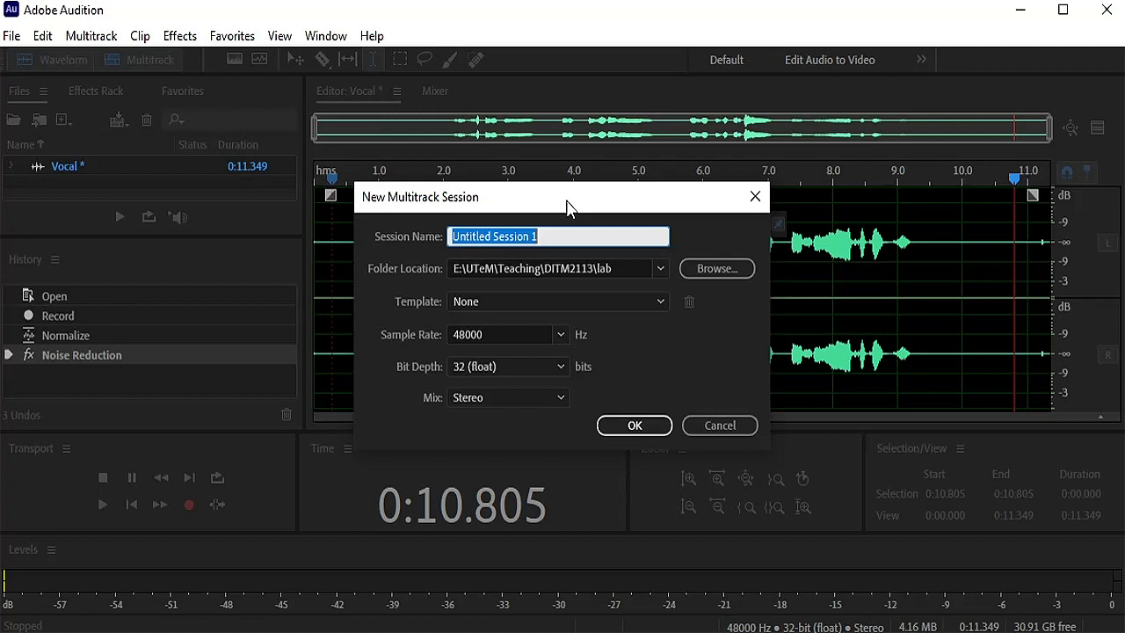
pyautogui.write('Project1')
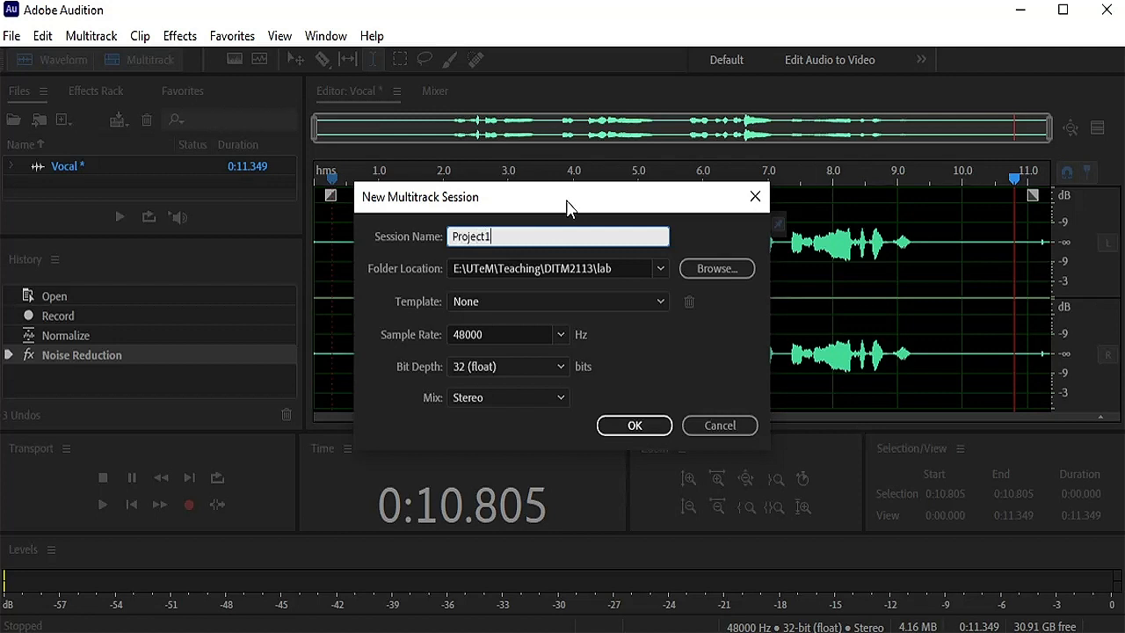
pyautogui.click(637, 426)
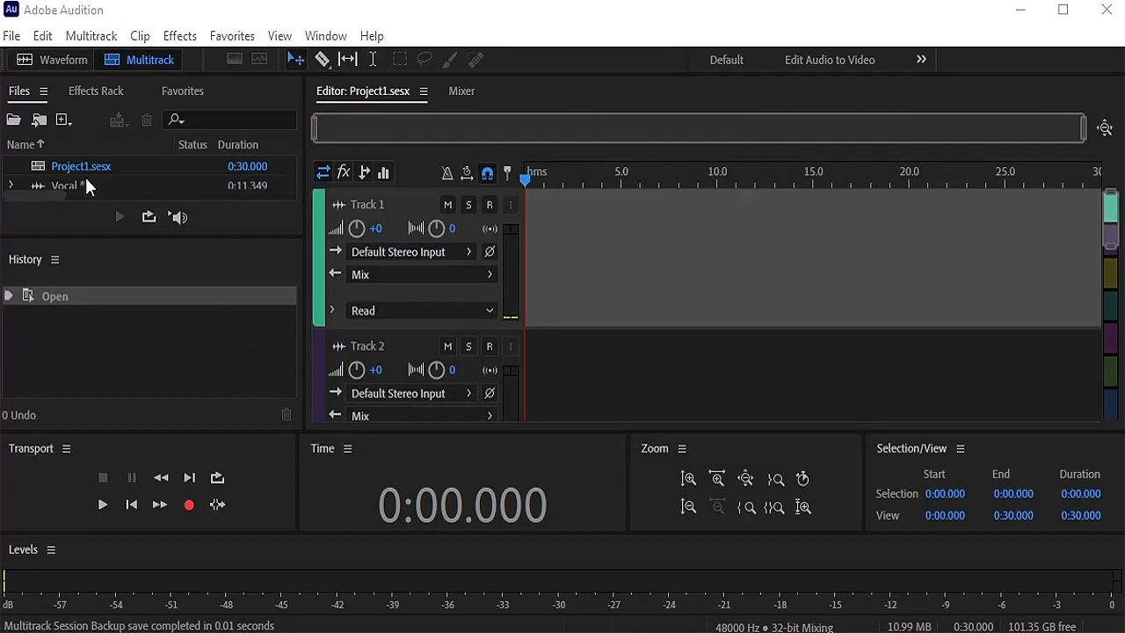
pyautogui.moveTo(61, 186); pyautogui.dragTo(634, 242)
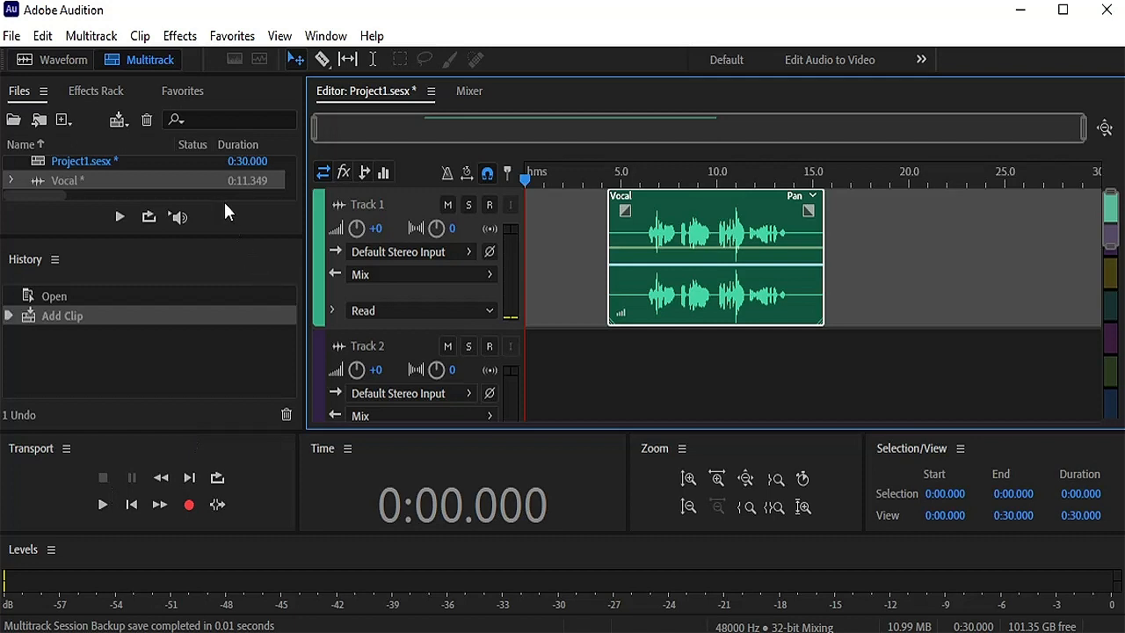
# Step: Import the audio file fairy_tale.mp3 from the lab folder into the project files
pyautogui.moveTo(105, 246); pyautogui.dragTo(116, 280)
pyautogui.rightClick(137, 220)
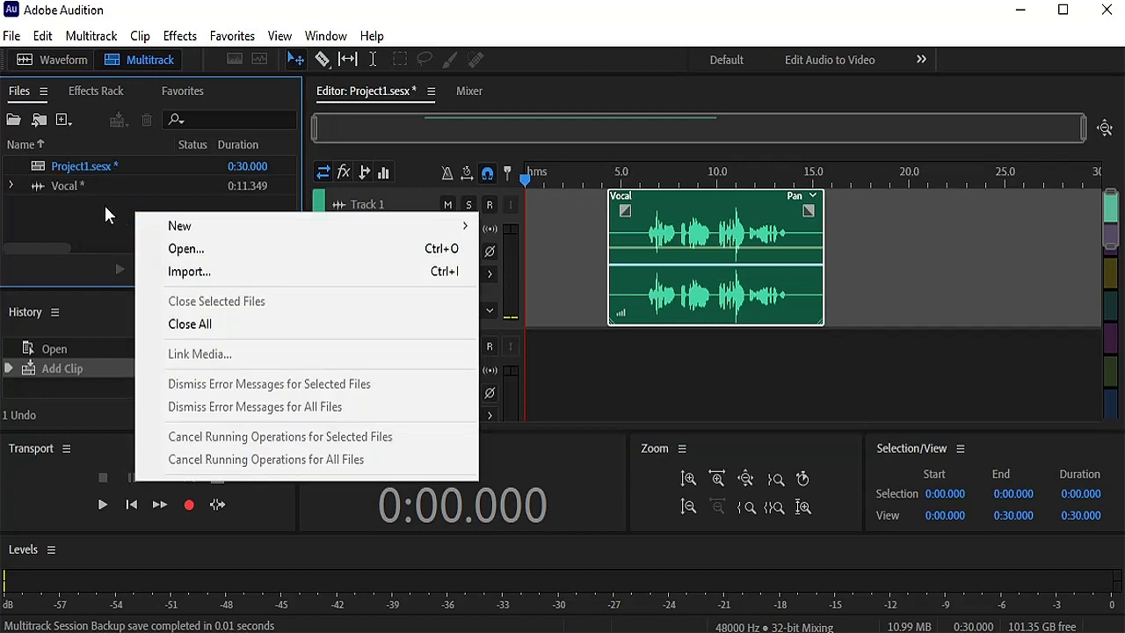
pyautogui.click(212, 279)
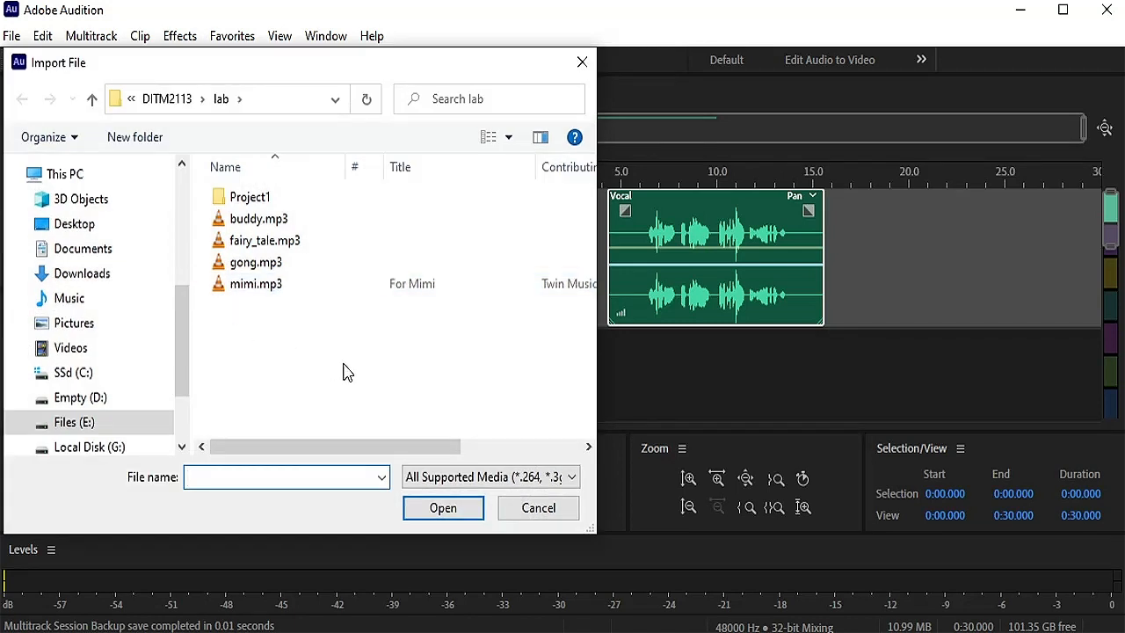
pyautogui.click(257, 242)
pyautogui.click(443, 508)
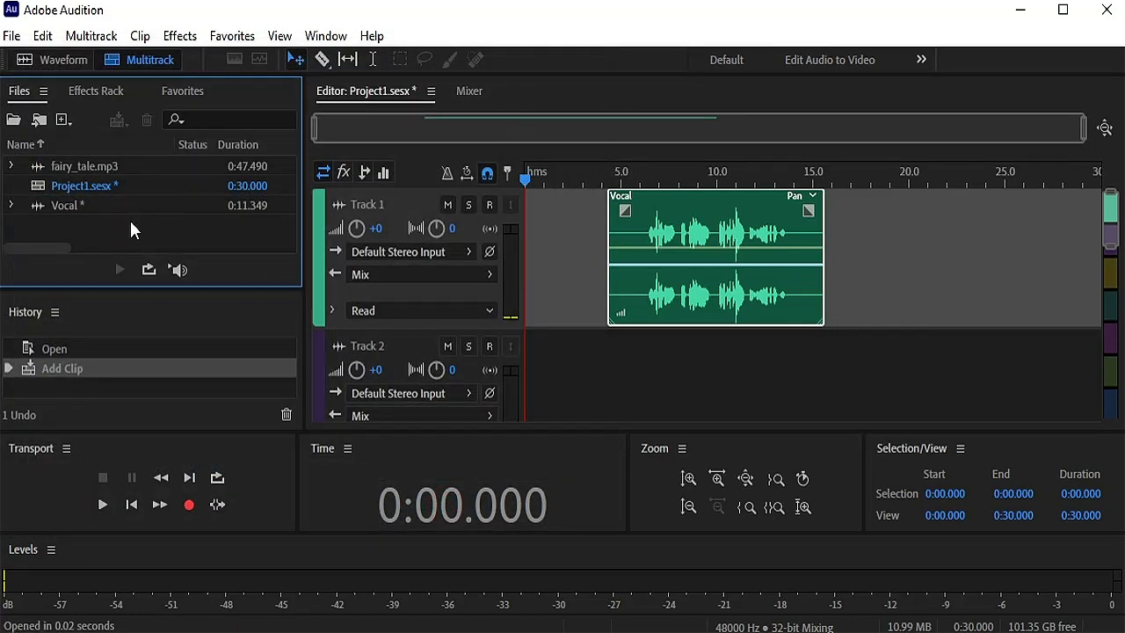
# Step: Place fairy_tale.mp3 on Track 2 at about 3 seconds, accepting a copy conformed to the session's sample rate
pyautogui.click(86, 165)
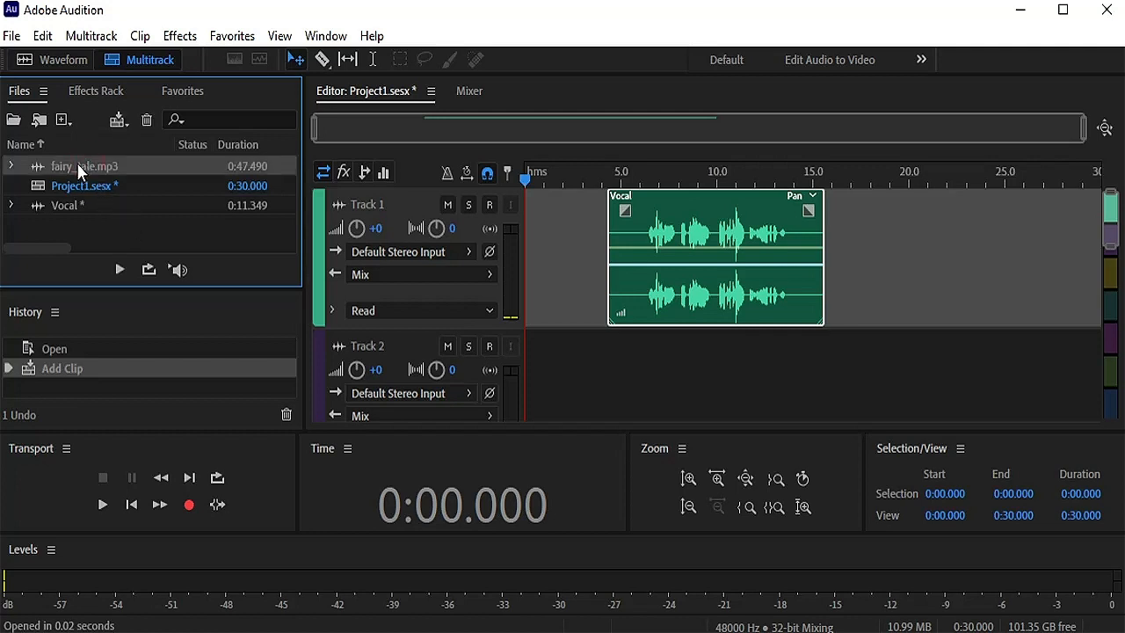
pyautogui.moveTo(78, 165); pyautogui.dragTo(584, 357)
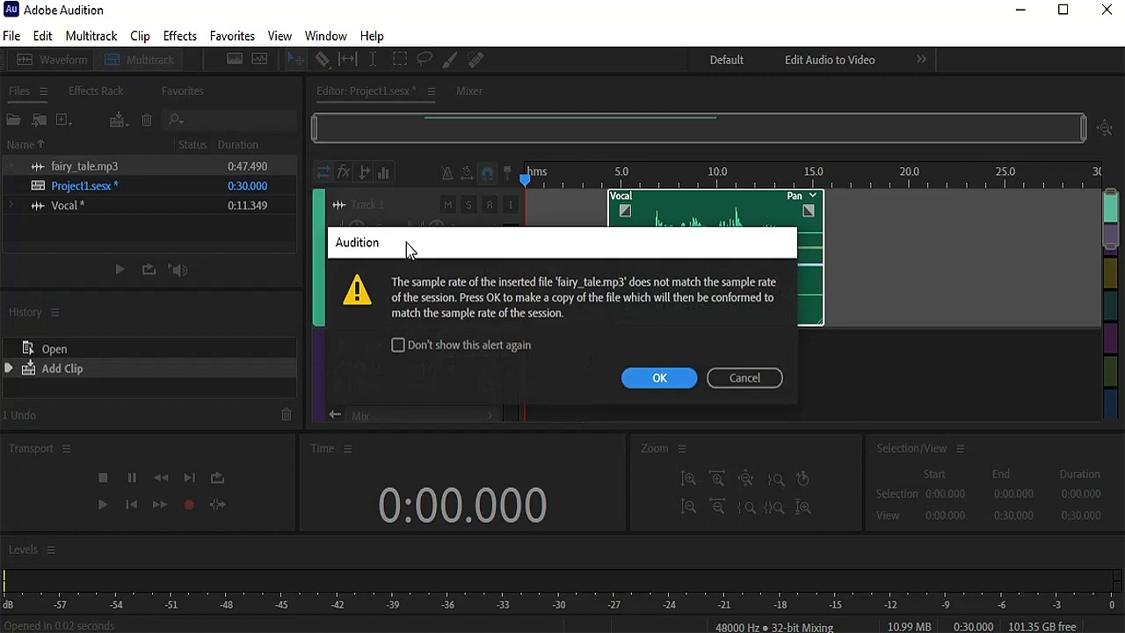
pyautogui.click(665, 378)
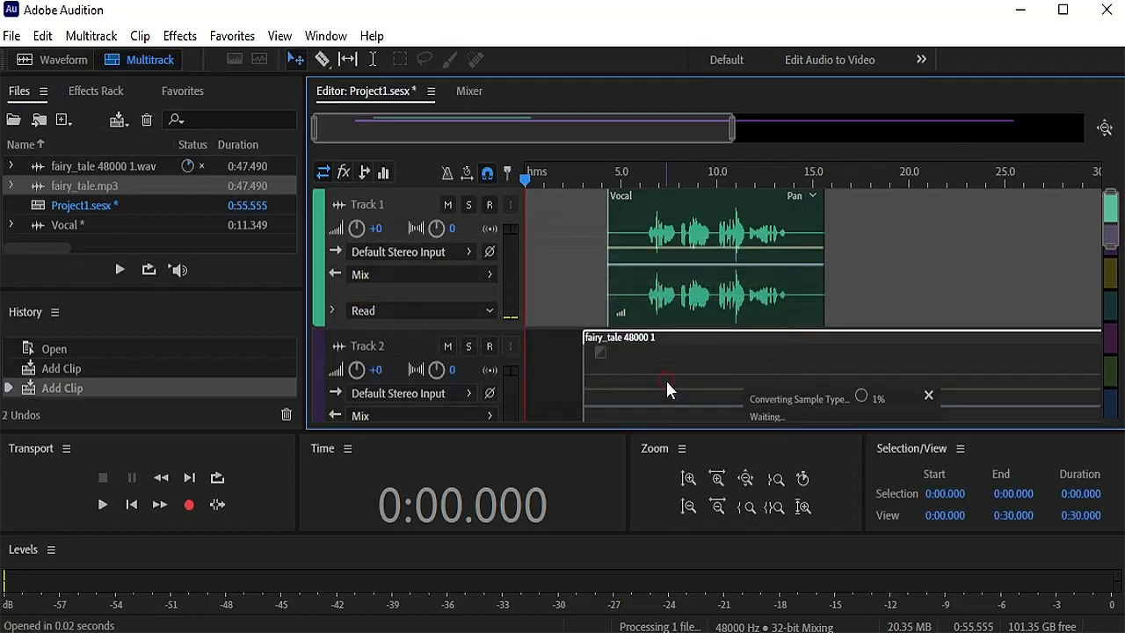
# Step: Move the fairy_tale clip to the start of Track 2 and the Vocal clip to 5 seconds on Track 1
pyautogui.moveTo(666, 343); pyautogui.dragTo(654, 344)
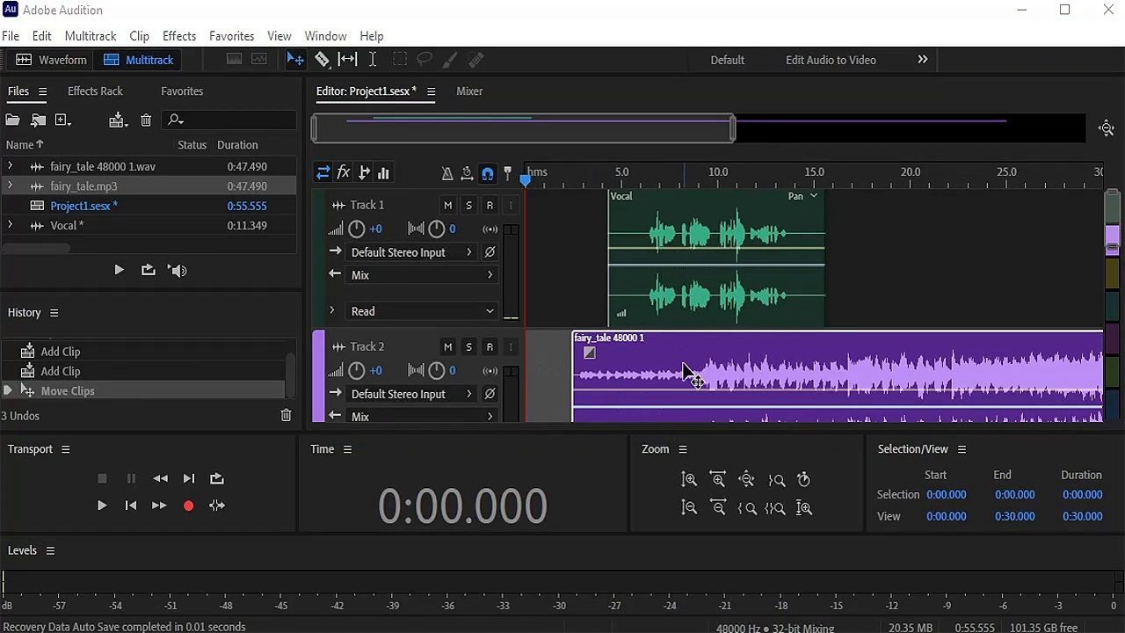
pyautogui.moveTo(673, 372); pyautogui.dragTo(610, 382)
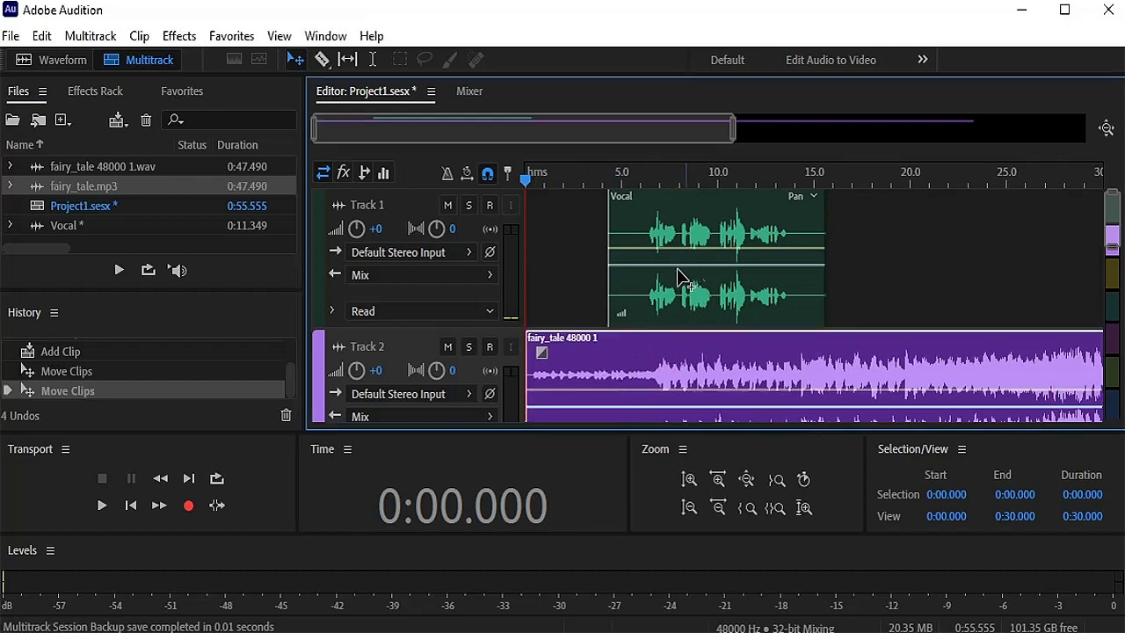
pyautogui.moveTo(677, 270); pyautogui.dragTo(703, 280)
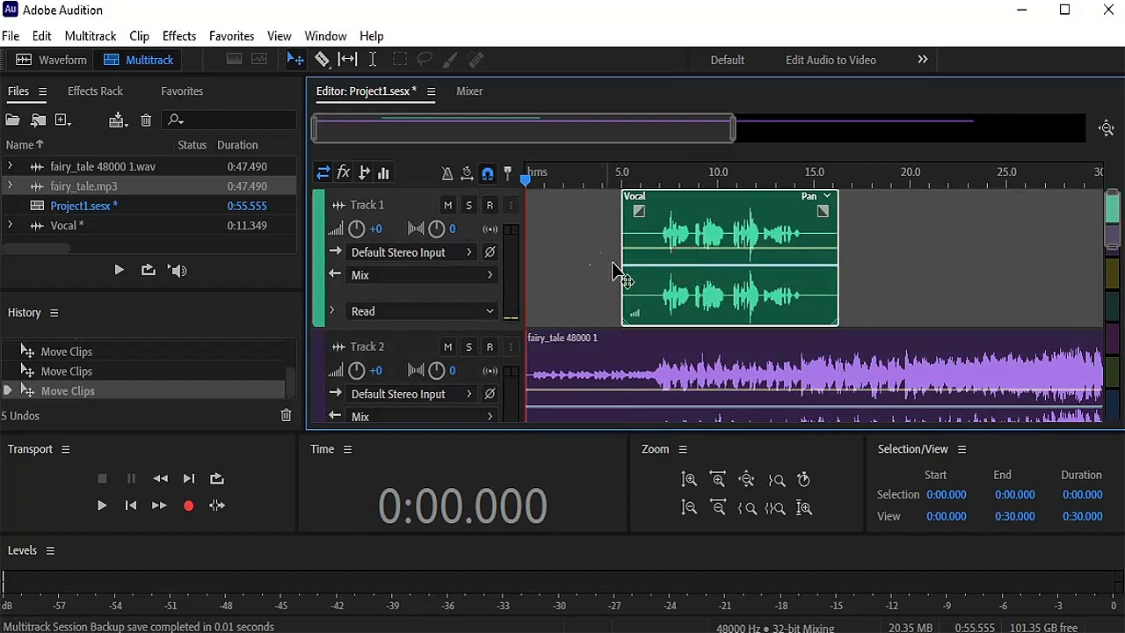
# Step: Play back the session from the beginning and stop at about 11 seconds
pyautogui.click(102, 505)
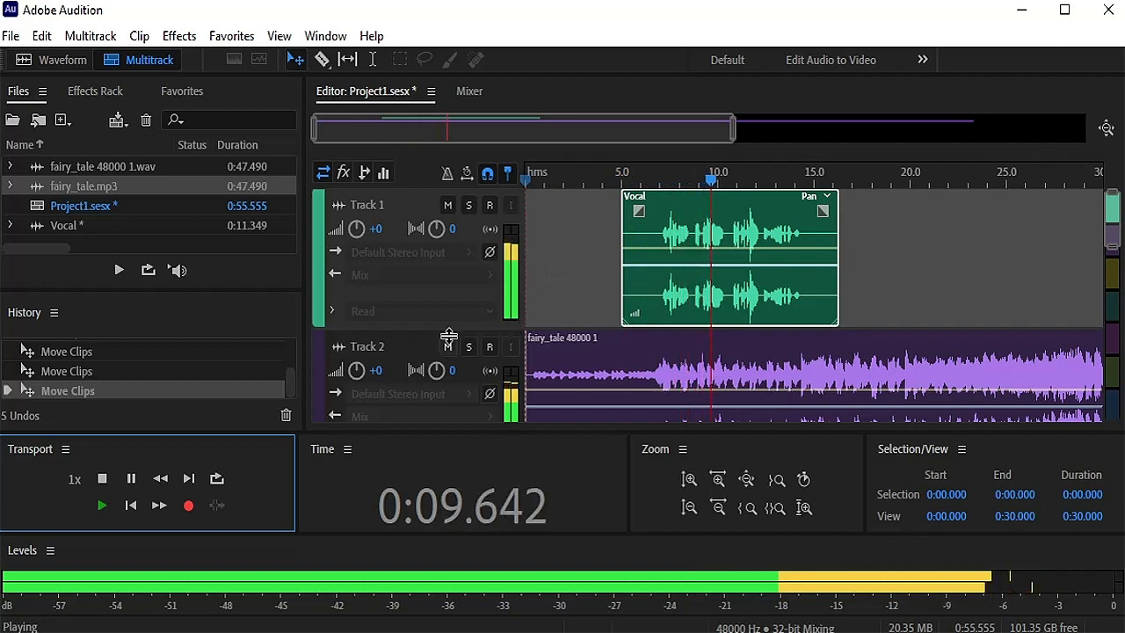
pyautogui.click(102, 478)
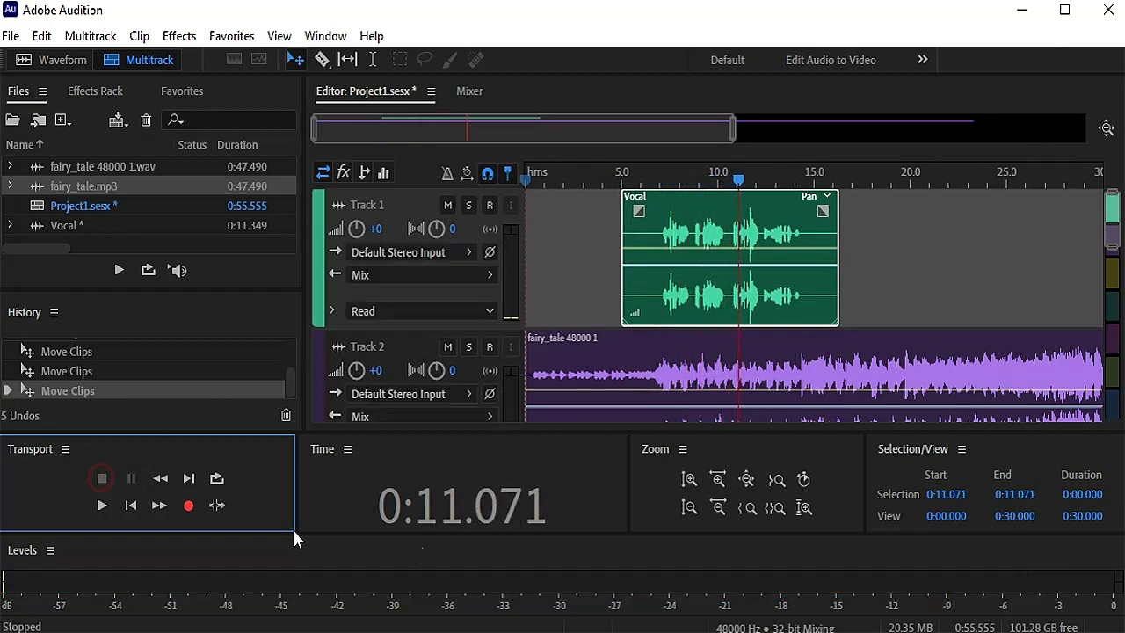
# Step: Split the fairy_tale clip at about 20 seconds with the Razor tool and delete the part after the cut
pyautogui.click(26, 350)
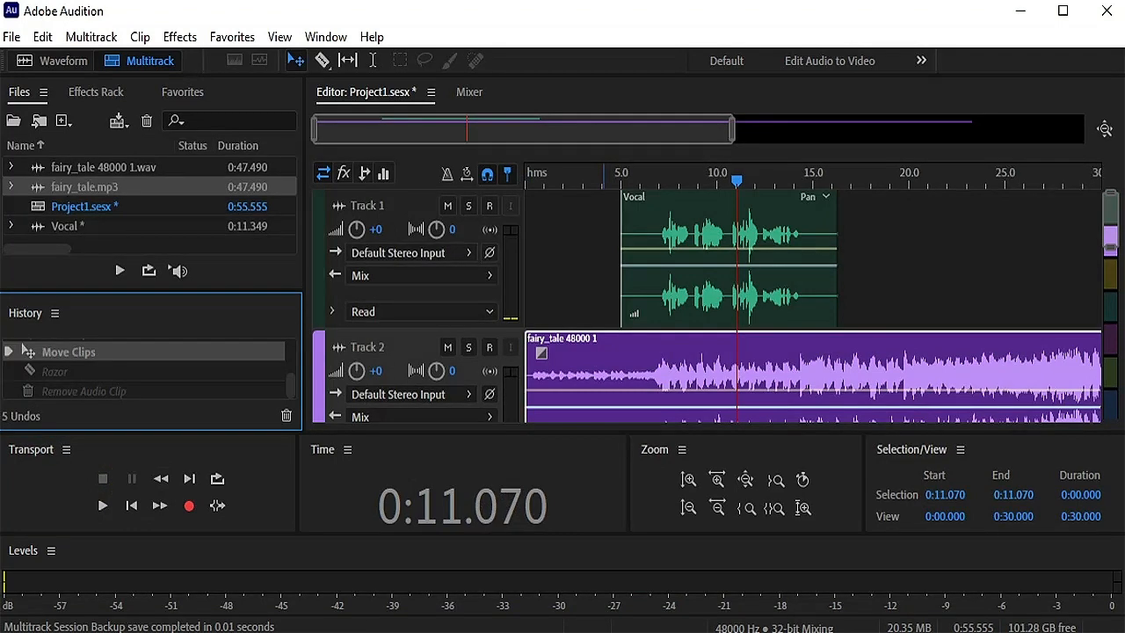
pyautogui.click(324, 61)
pyautogui.click(323, 62)
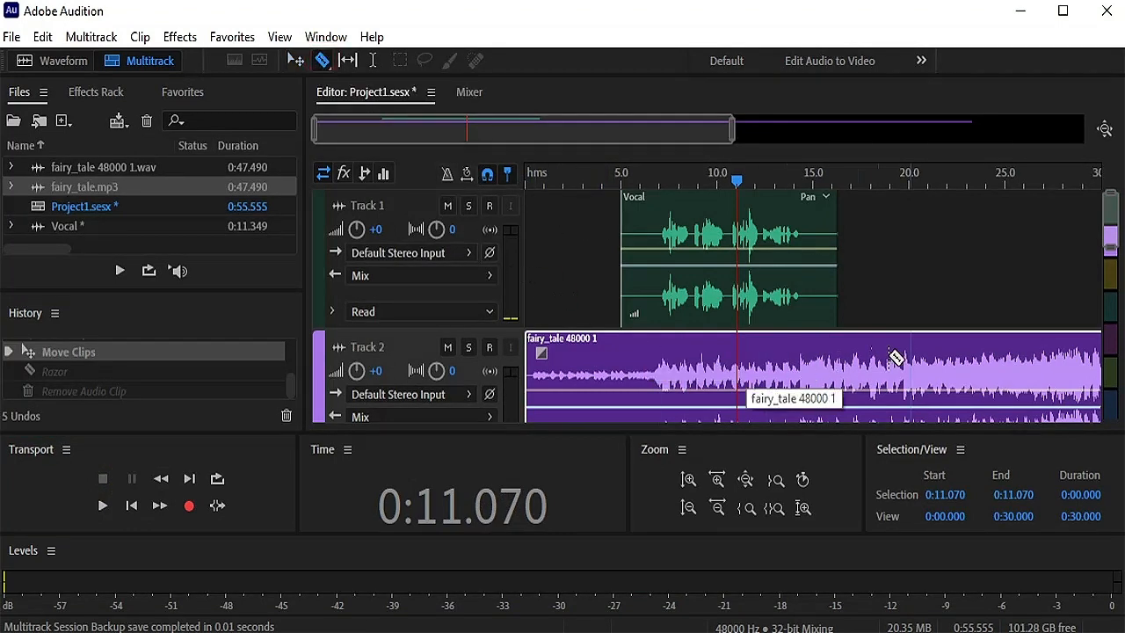
pyautogui.click(907, 361)
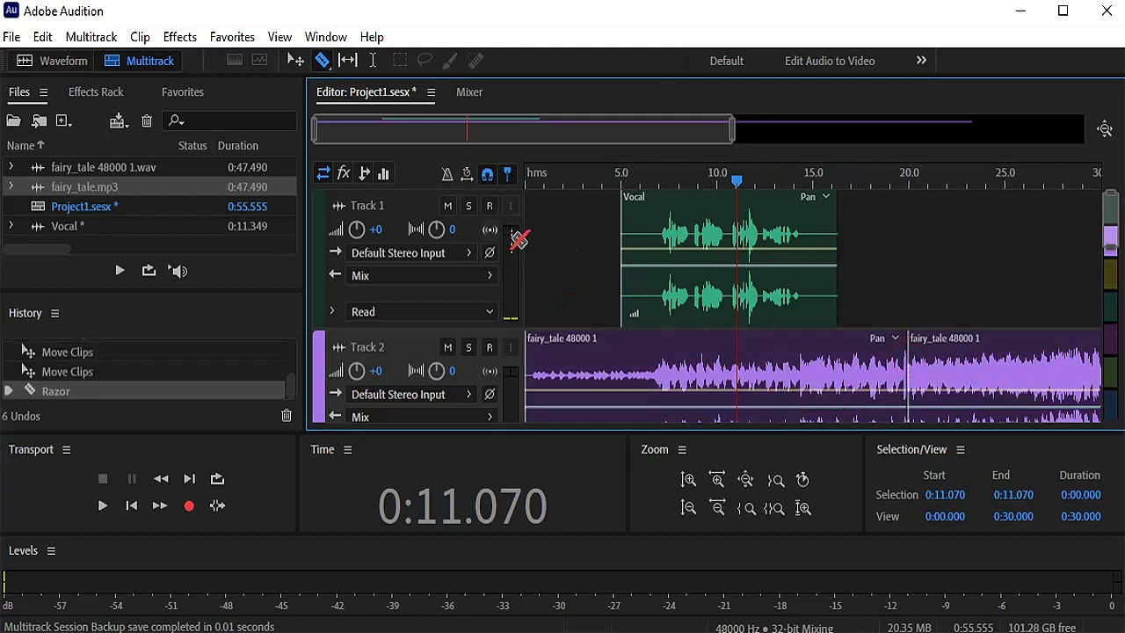
pyautogui.click(294, 62)
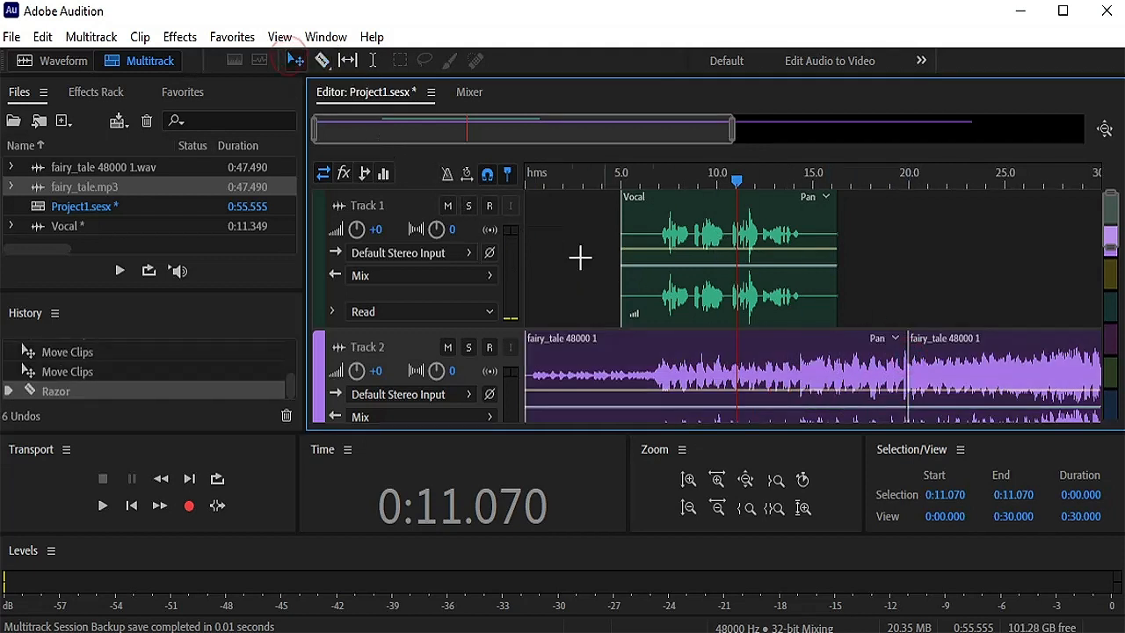
pyautogui.click(978, 357)
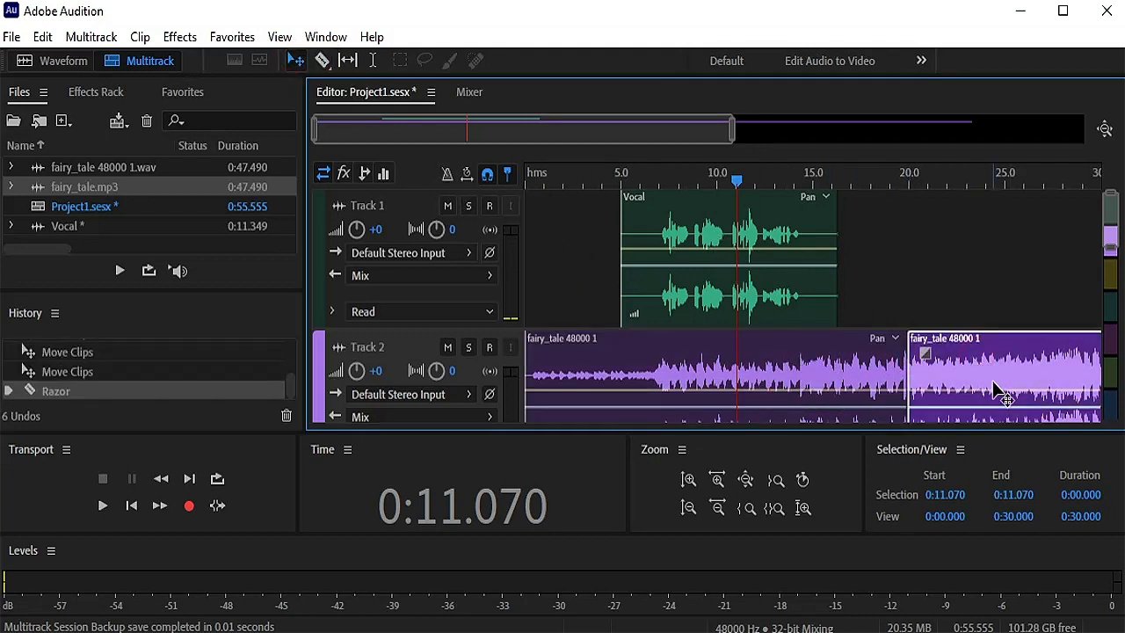
pyautogui.press('Delete')
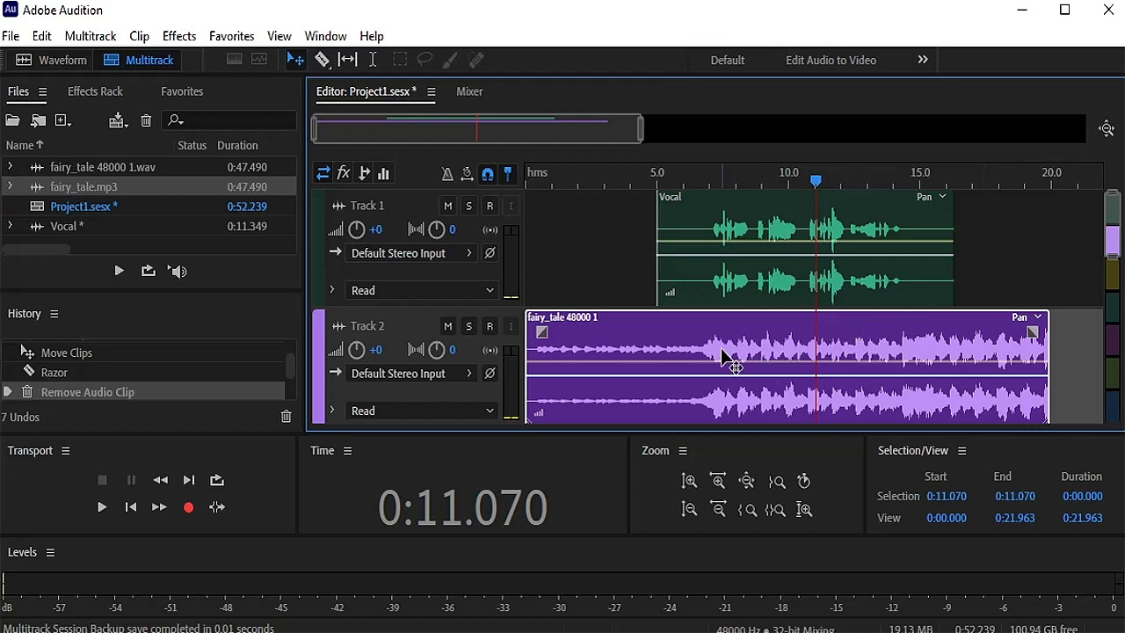
# Step: Open the Essential Sound settings for the fairy_tale clip and assign it the Music audio type
pyautogui.click(325, 36)
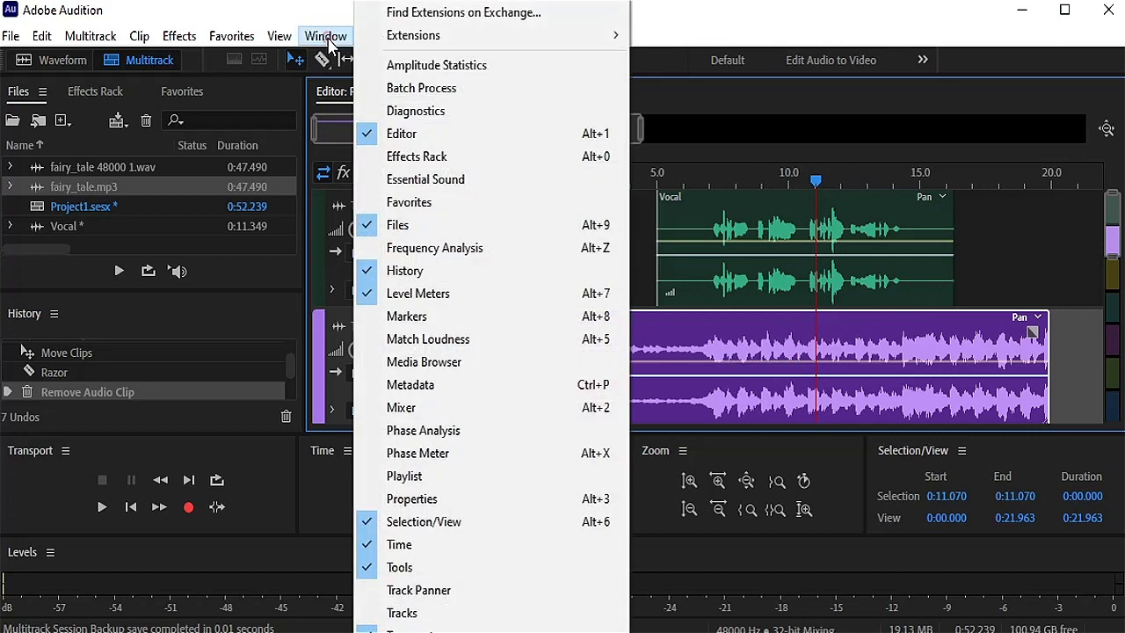
pyautogui.click(425, 179)
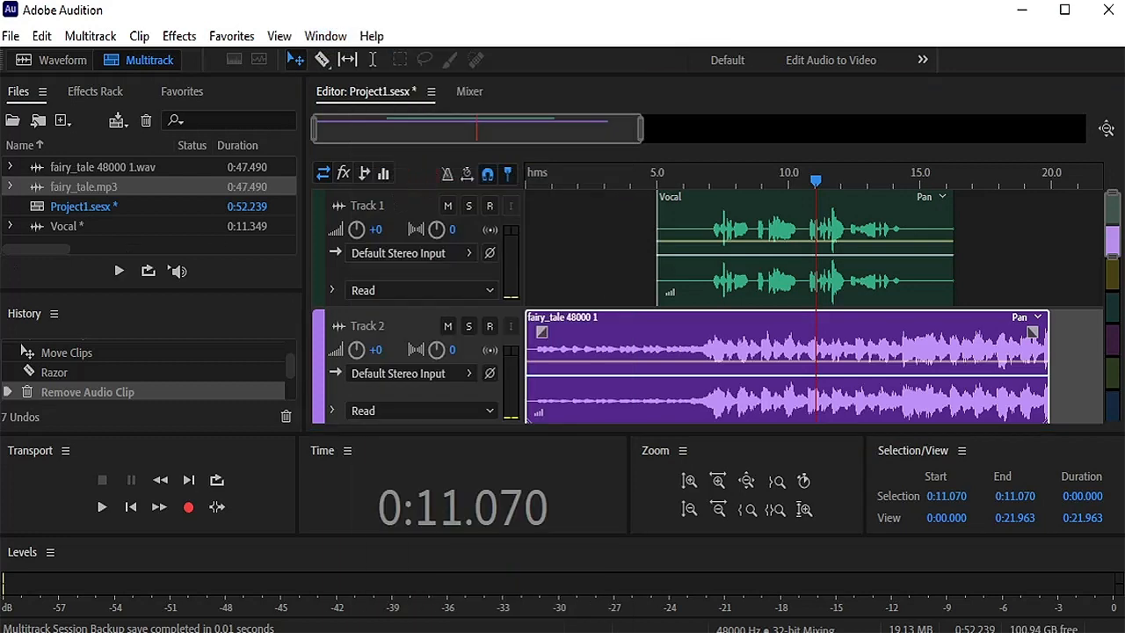
pyautogui.moveTo(2, 457); pyautogui.dragTo(492, 93)
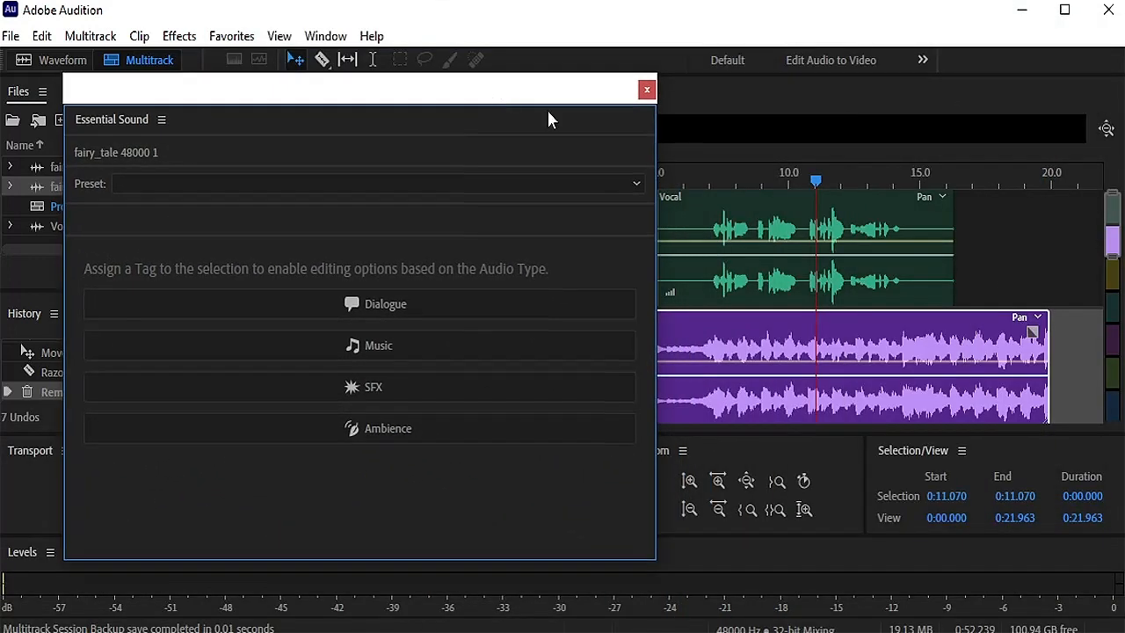
pyautogui.click(375, 355)
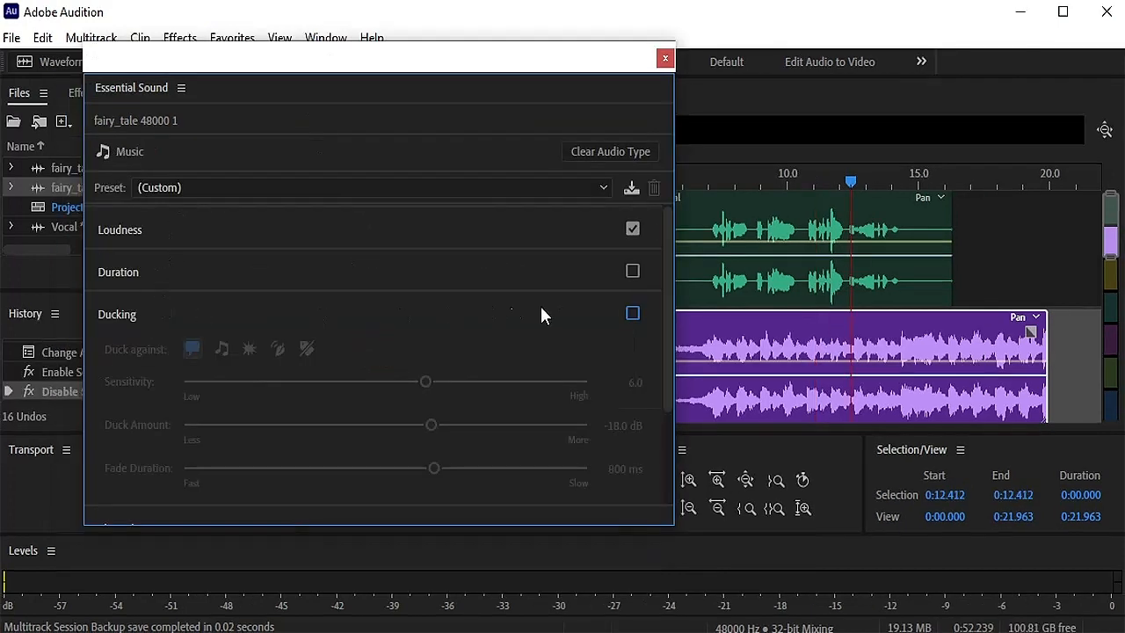
# Step: Enable ducking on the music clip, add clips without an assigned audio type as a ducking target, and close Essential Sound
pyautogui.click(633, 315)
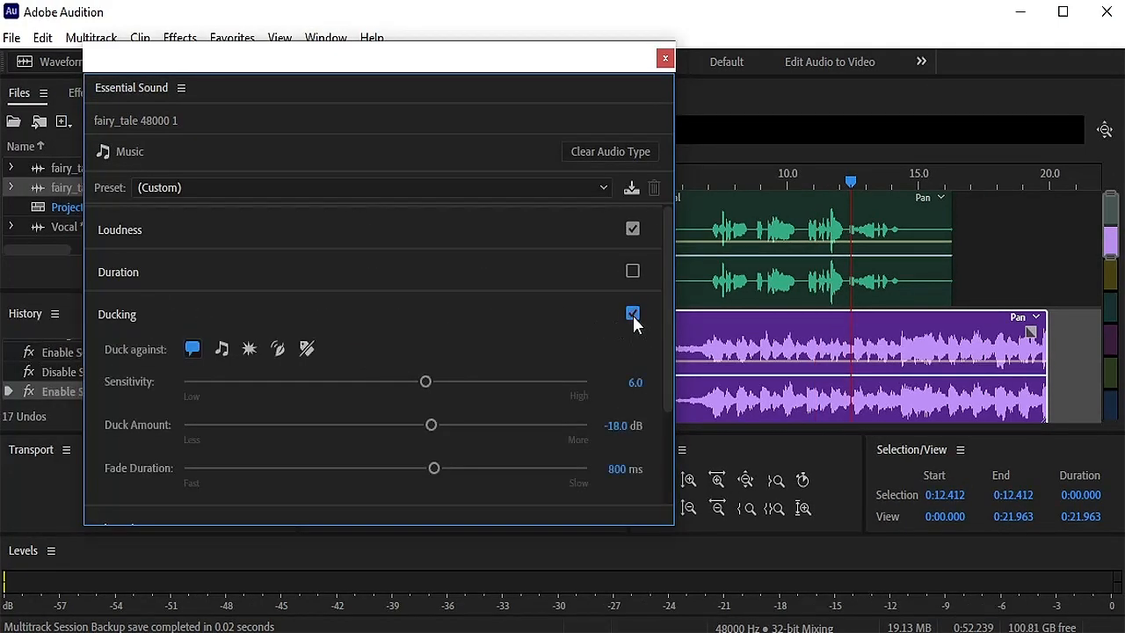
pyautogui.click(308, 349)
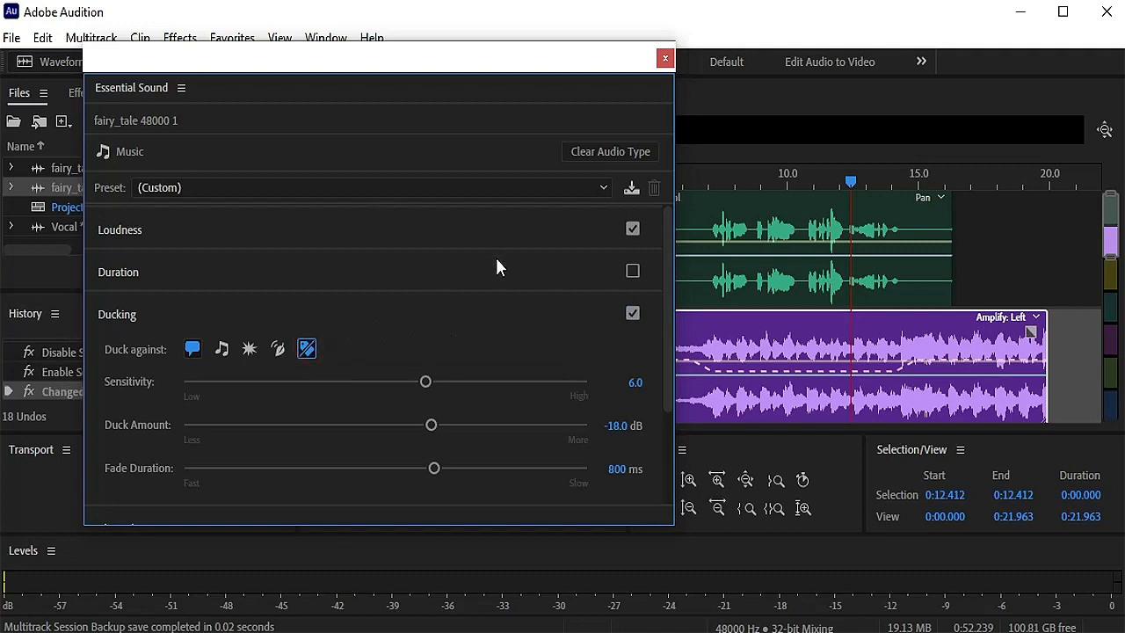
pyautogui.click(665, 59)
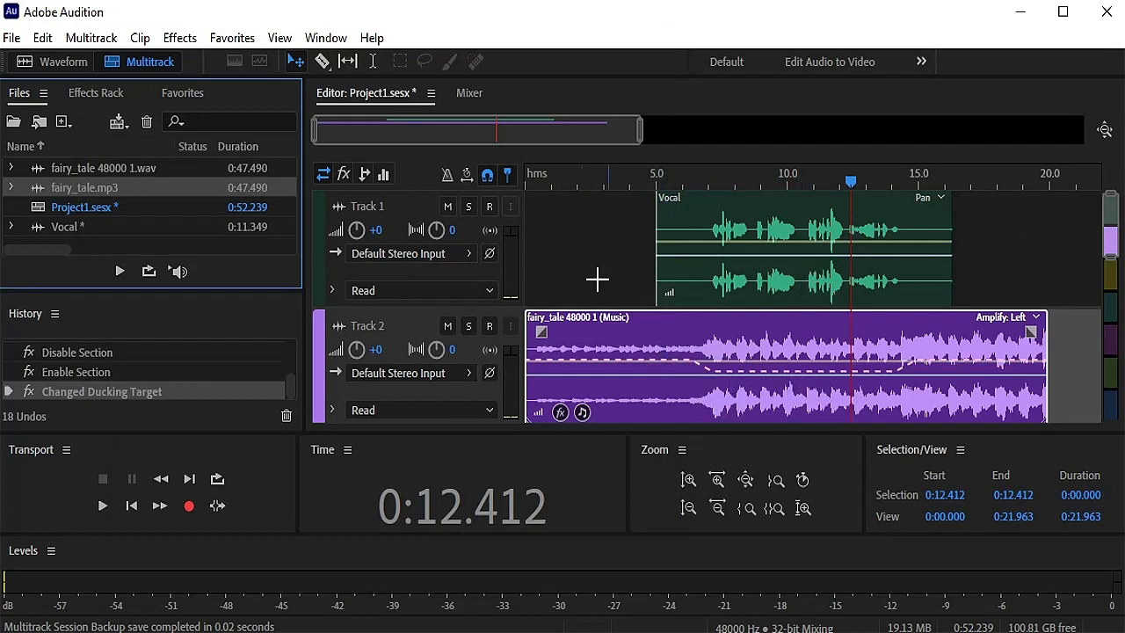
# Step: Play back the ducked mix from about 5.9 seconds and stop at about 17.1 seconds
pyautogui.click(673, 227)
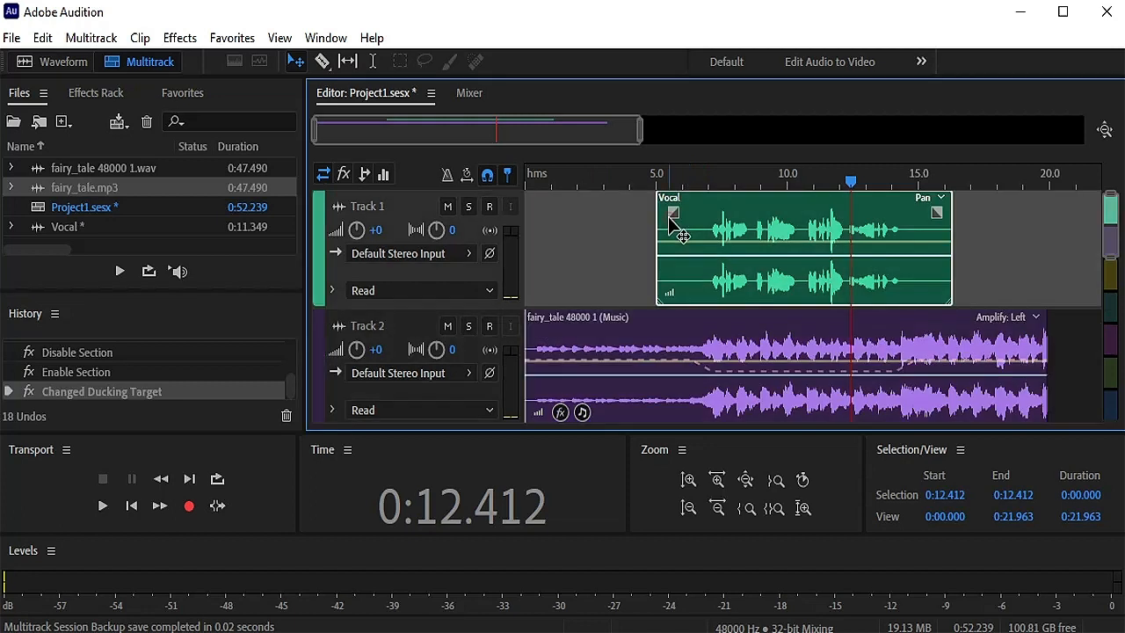
pyautogui.click(681, 183)
pyautogui.click(102, 505)
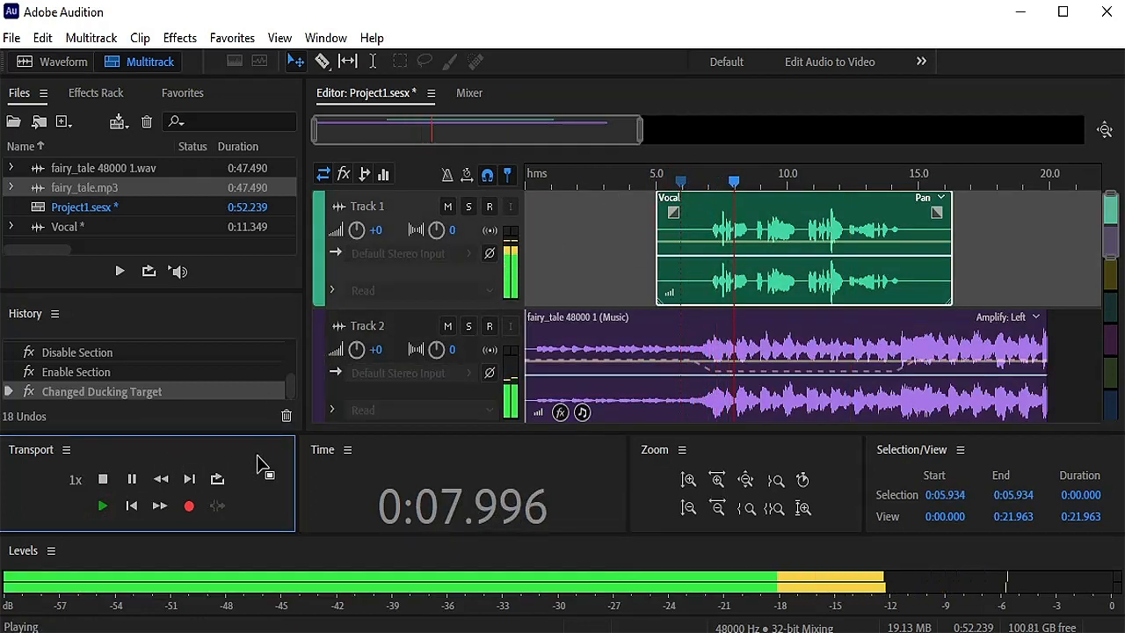
pyautogui.click(103, 487)
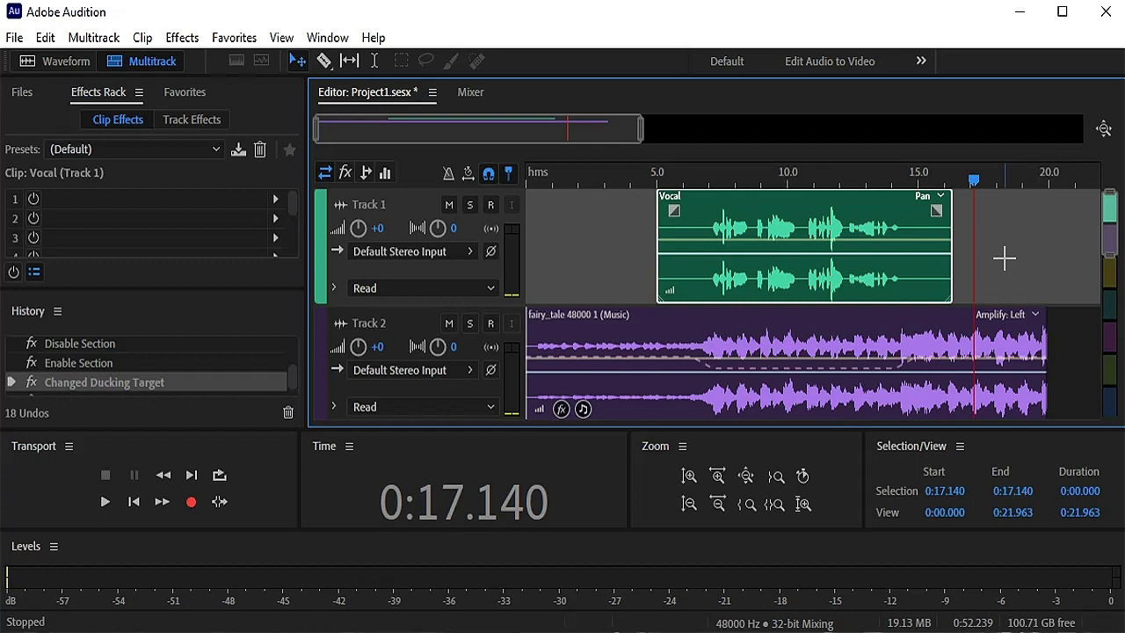
# Step: Split the music clip on Track 2 at about 15.5 seconds with the Razor tool and return to the Move tool
pyautogui.click(817, 335)
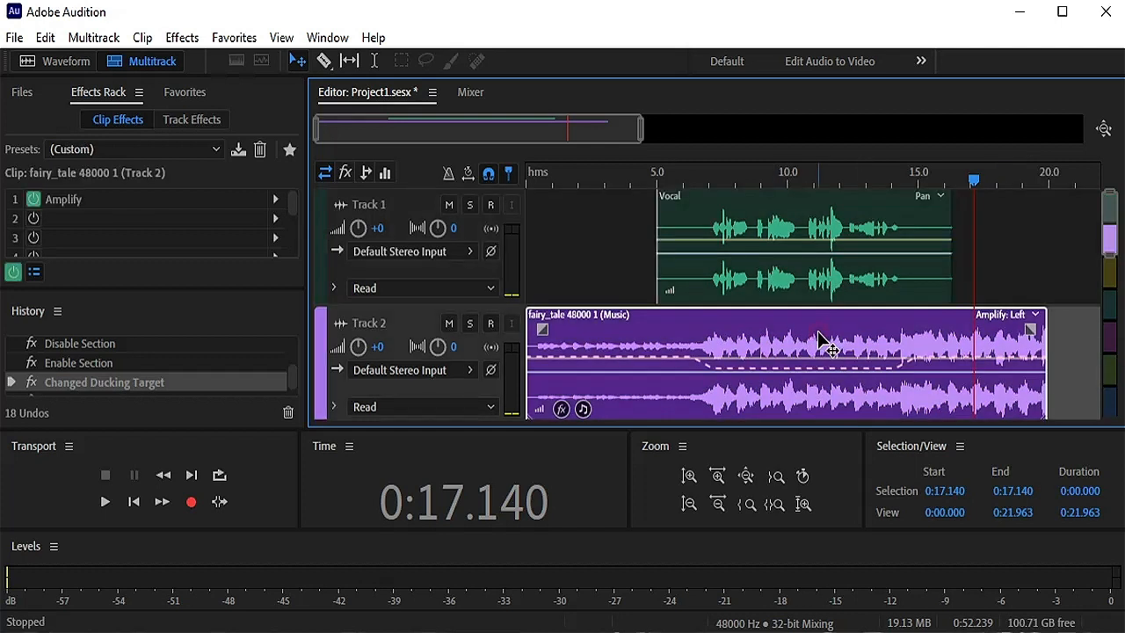
pyautogui.click(326, 63)
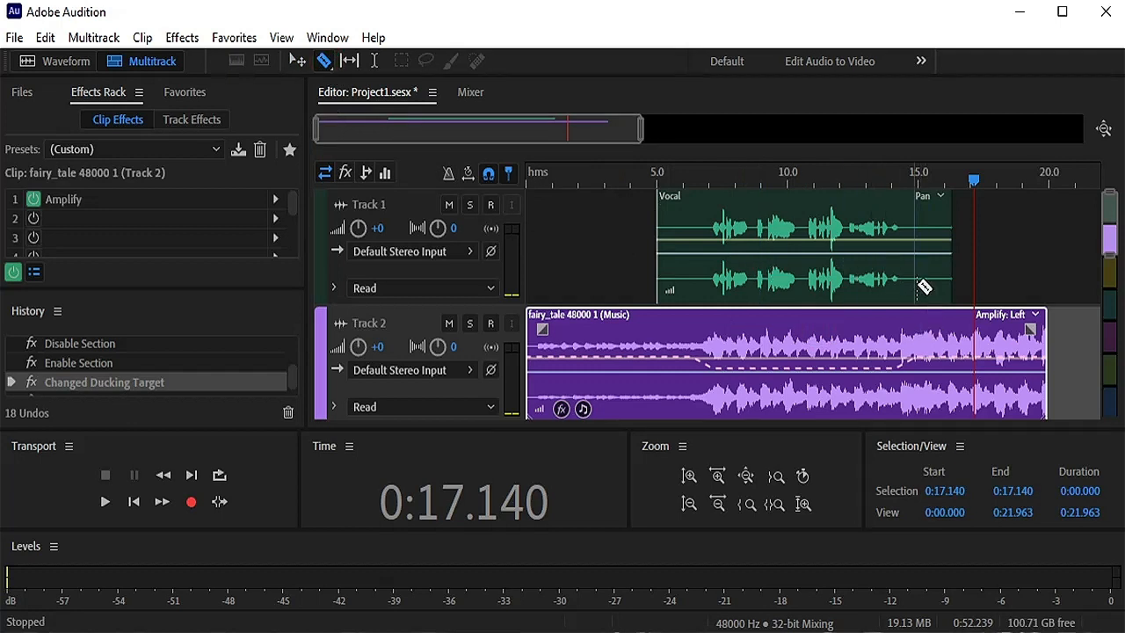
pyautogui.click(932, 343)
pyautogui.press('v')
# Step: Apply a fade out to the music segment after the 15.5-second split and bend its curve downward across the whole segment
pyautogui.click(984, 362)
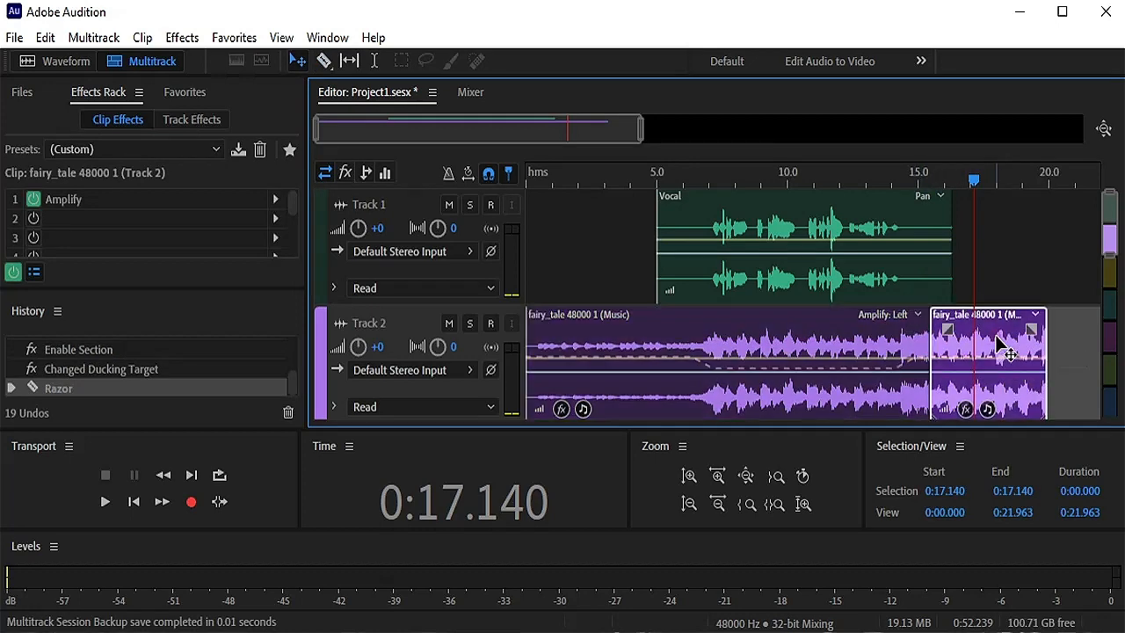
pyautogui.click(144, 42)
pyautogui.moveTo(264, 440)
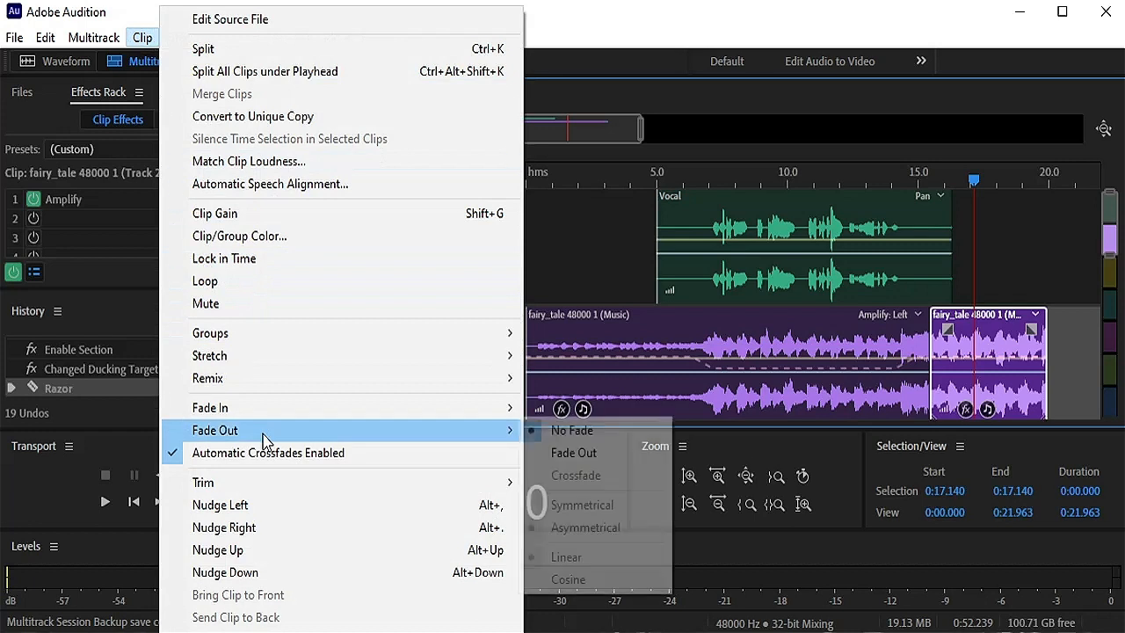
pyautogui.click(573, 453)
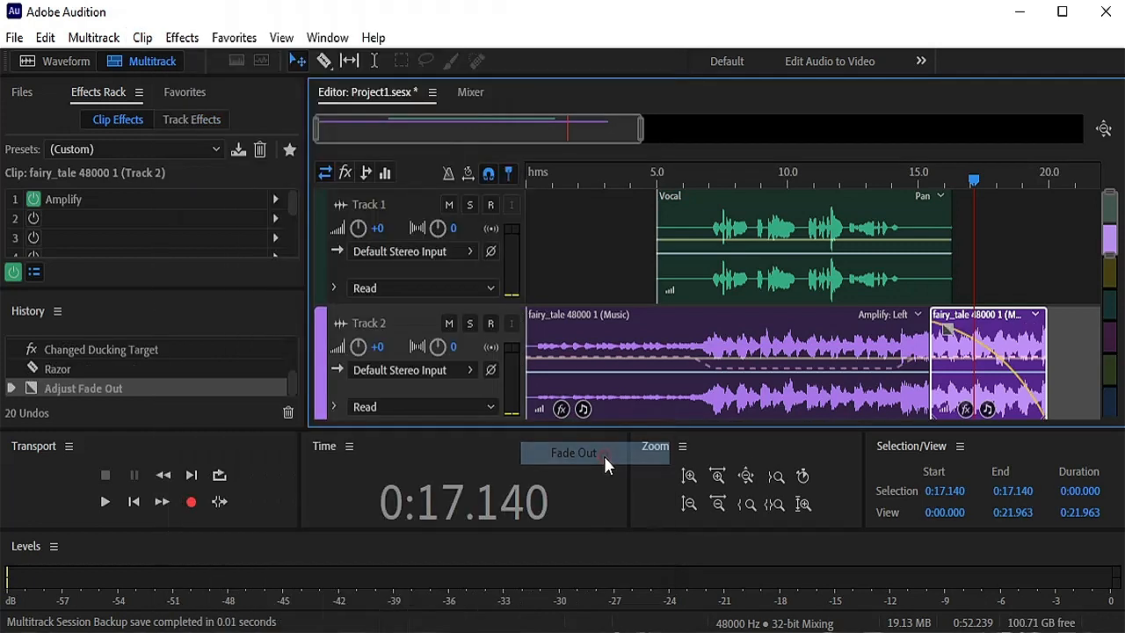
pyautogui.moveTo(950, 332); pyautogui.dragTo(923, 385)
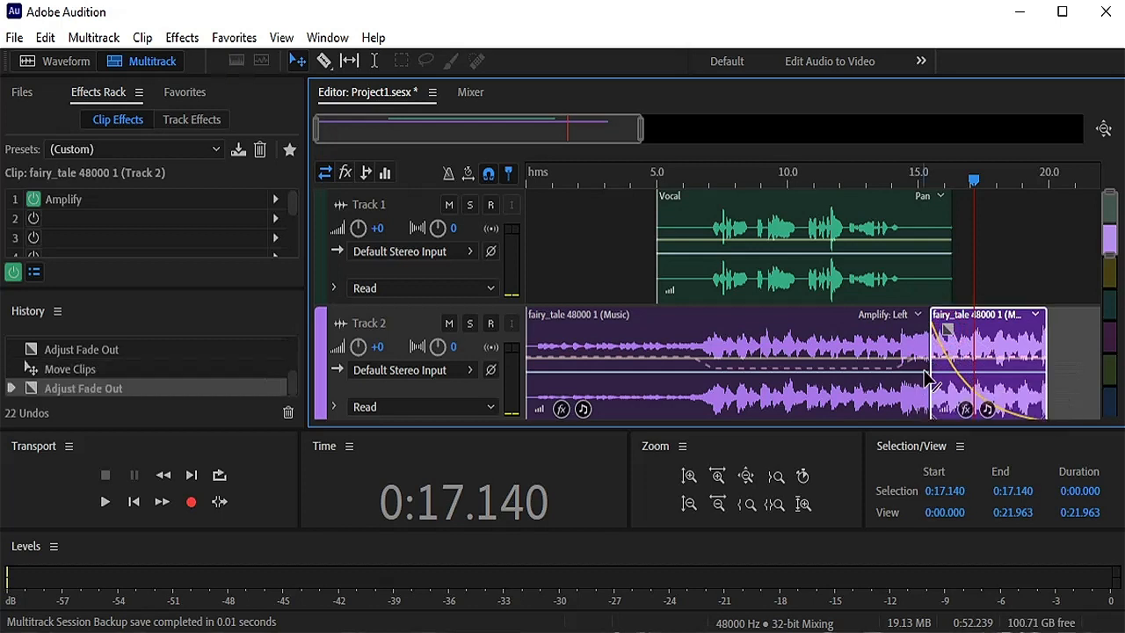
# Step: Play back the end of the mix from about 13.8 seconds and stop at about 20.2 seconds
pyautogui.click(887, 179)
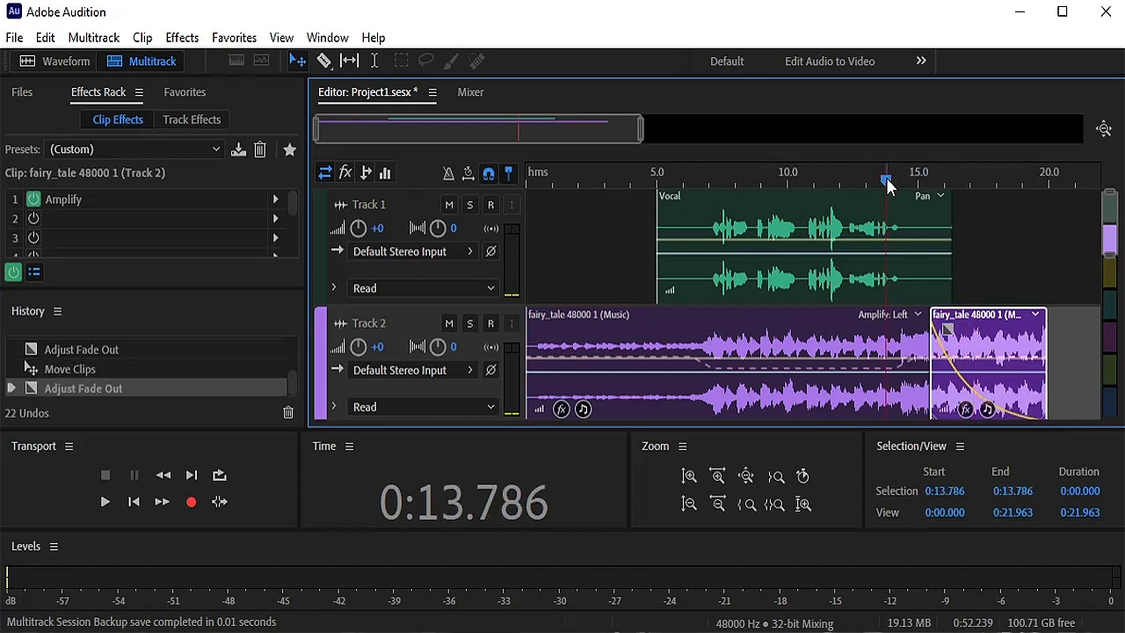
pyautogui.click(106, 502)
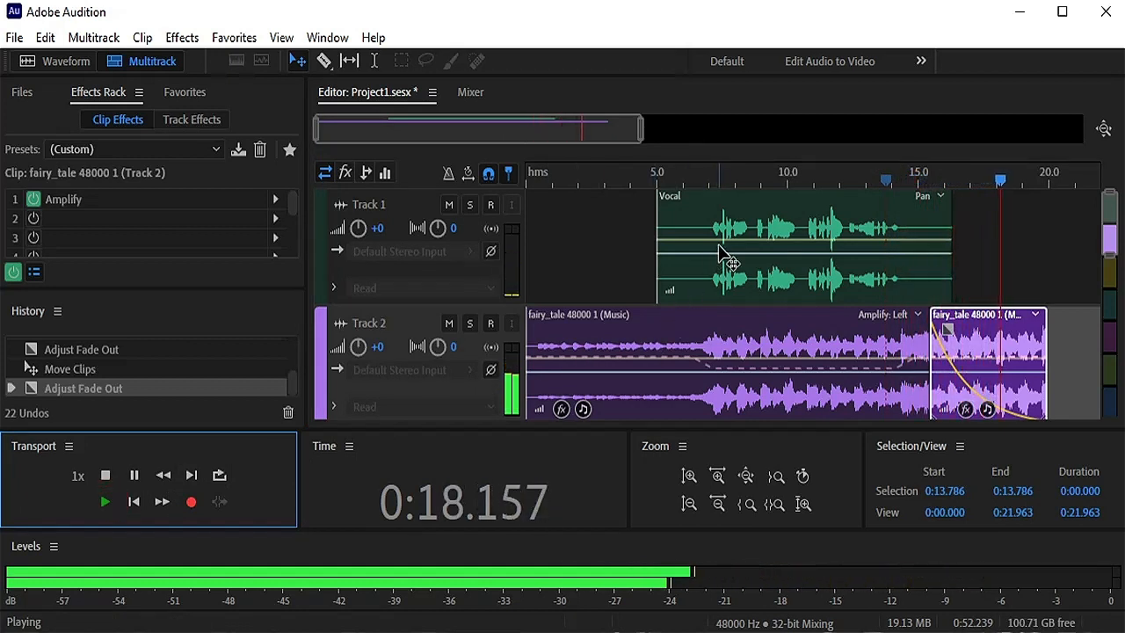
pyautogui.click(105, 474)
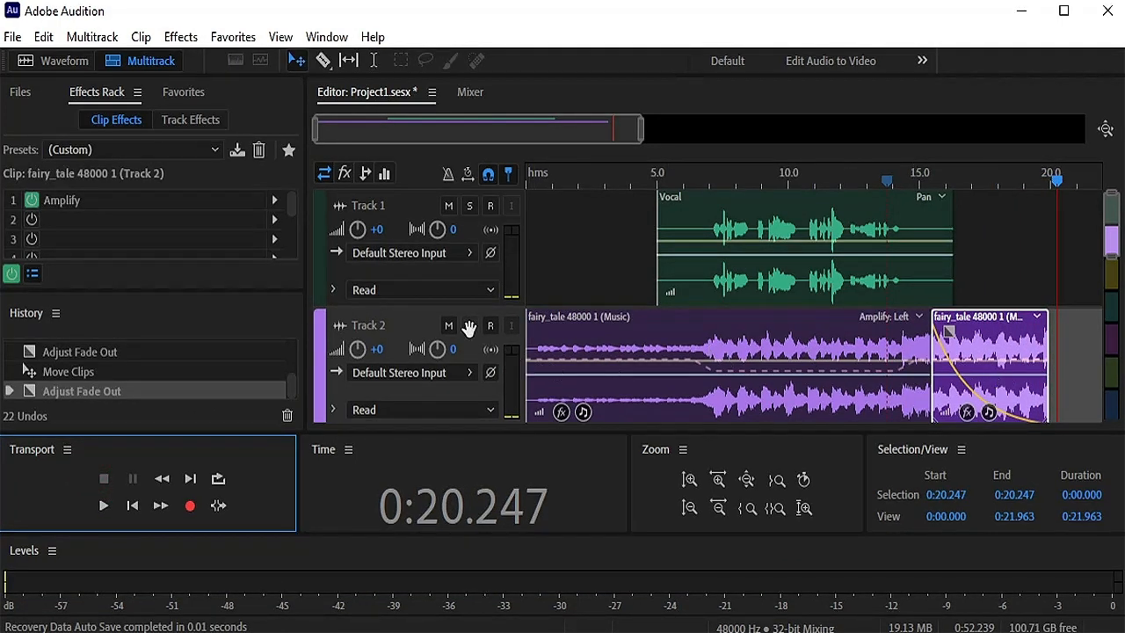
# Step: Import gong.mp3 from the lab folder into the project files
pyautogui.click(21, 93)
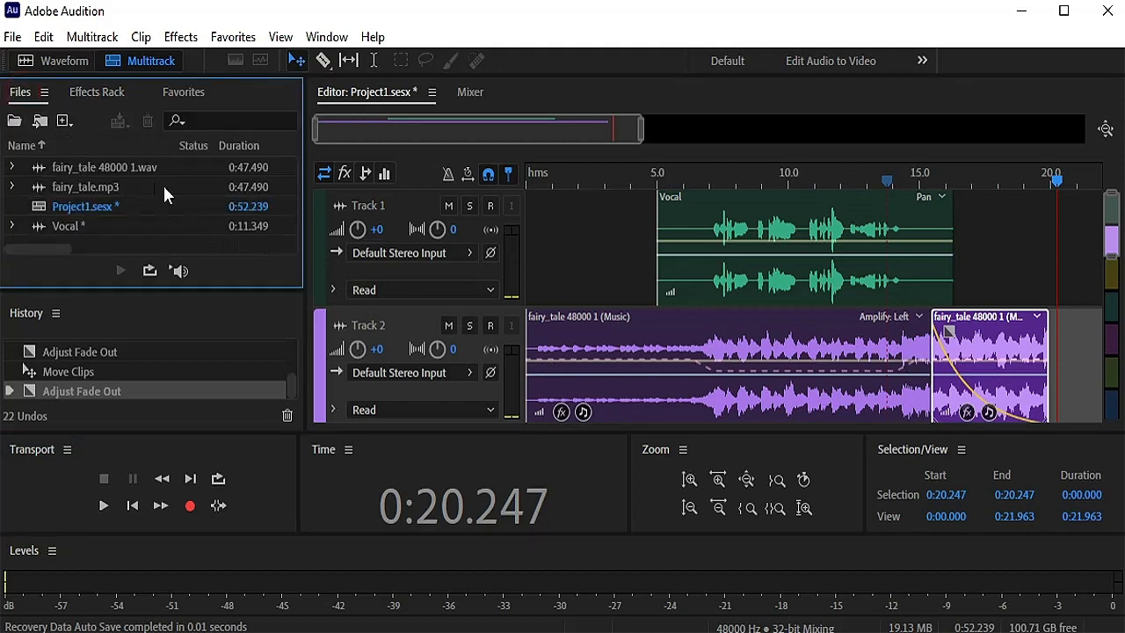
pyautogui.click(12, 38)
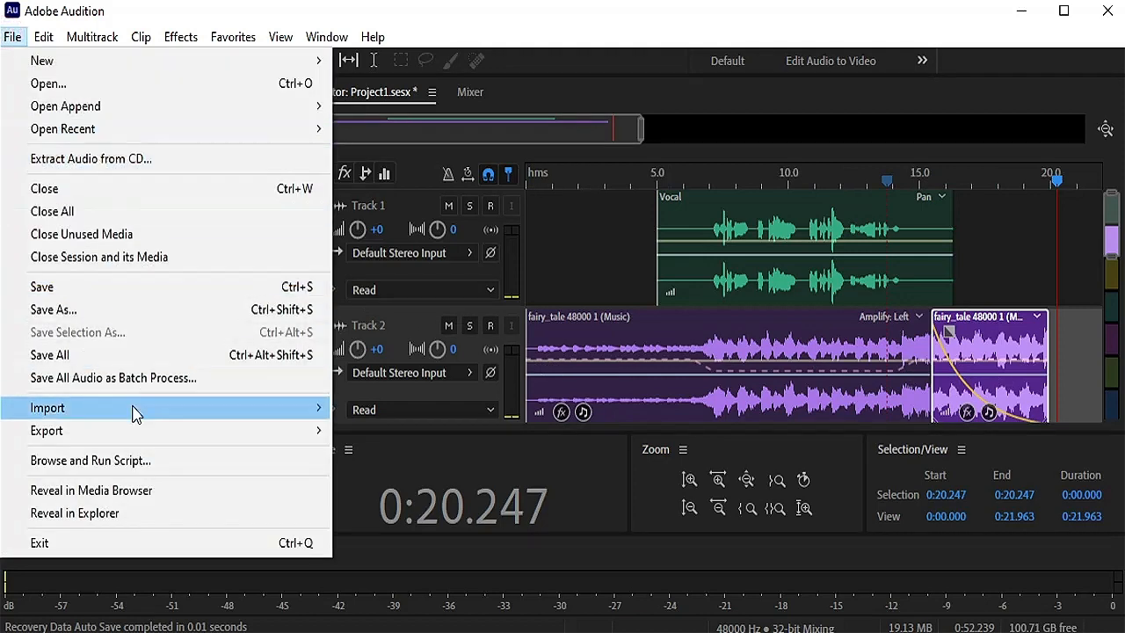
pyautogui.click(132, 408)
pyautogui.click(415, 408)
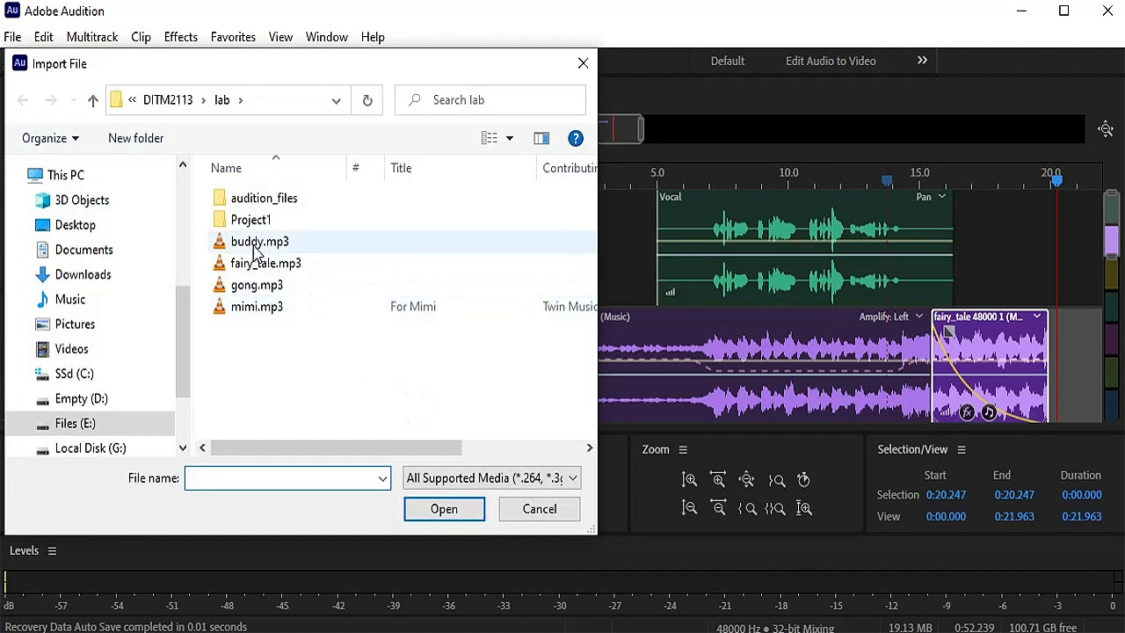
pyautogui.click(260, 285)
pyautogui.click(450, 509)
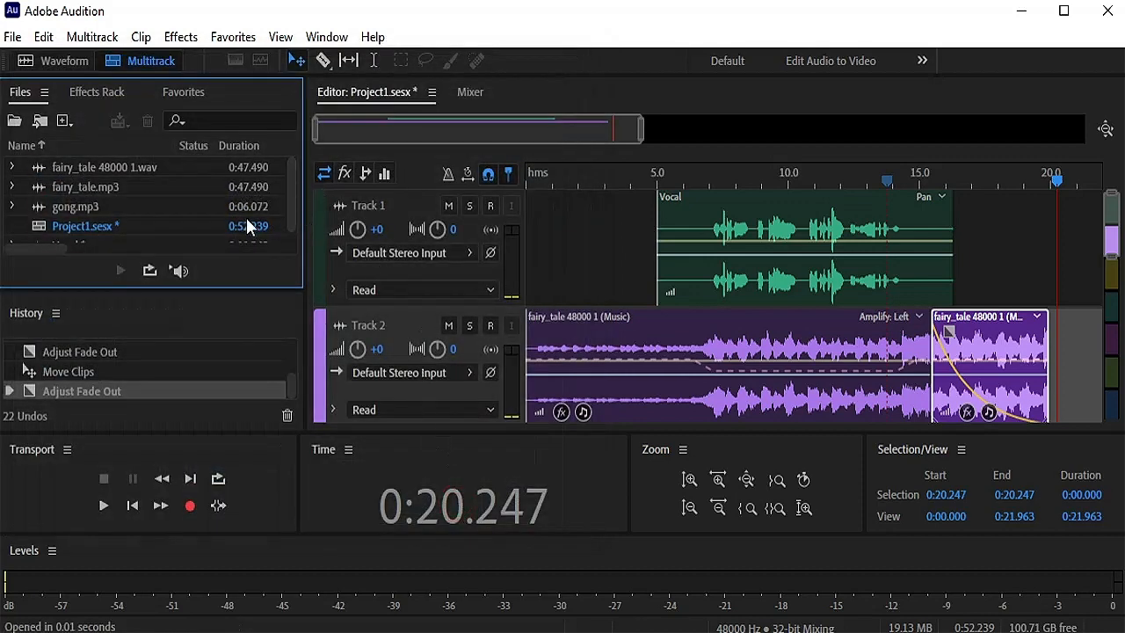
# Step: Add gong.mp3 to Track 3 and position the clip to start at about 16.4 seconds, overlapping the music's fade out
pyautogui.moveTo(1113, 239); pyautogui.dragTo(1117, 275)
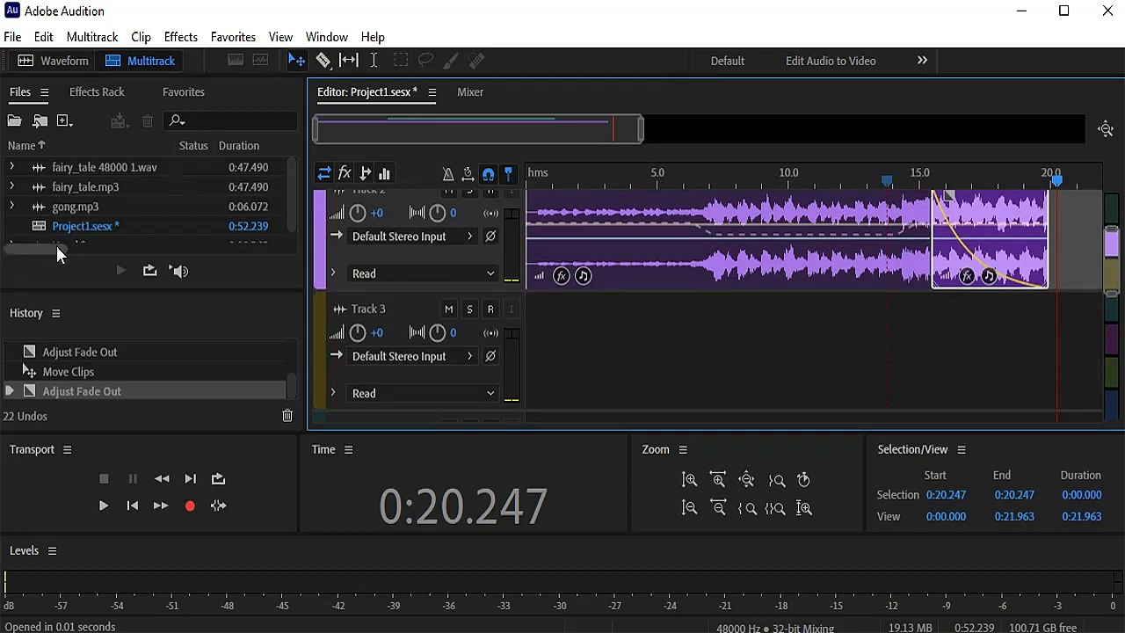
pyautogui.moveTo(72, 206); pyautogui.dragTo(917, 367)
pyautogui.click(660, 379)
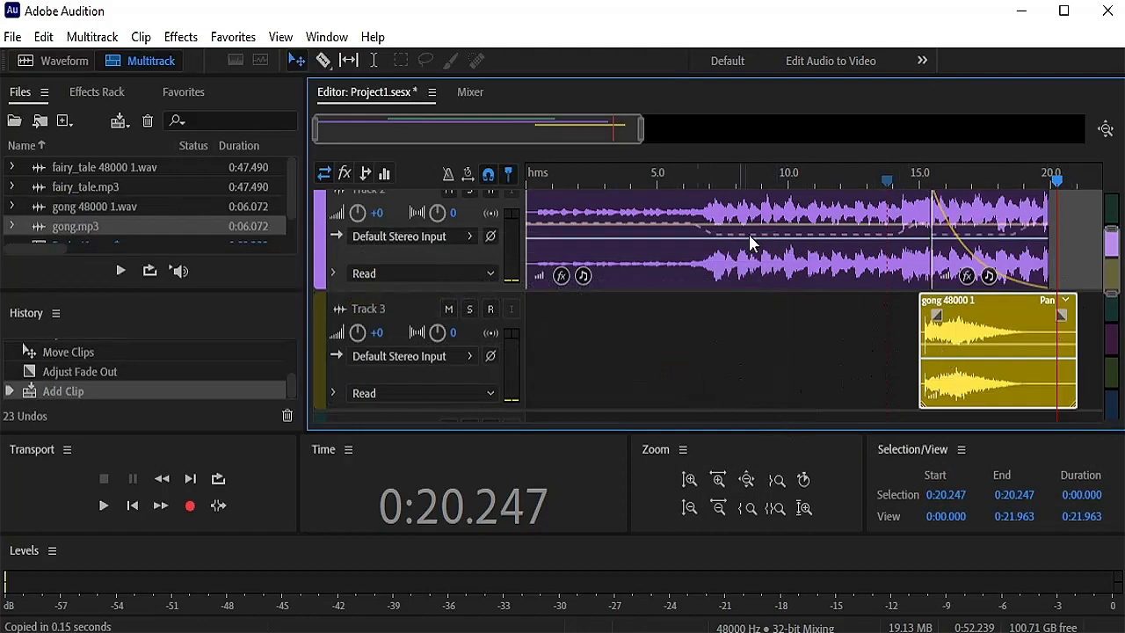
pyautogui.moveTo(583, 125); pyautogui.dragTo(710, 170)
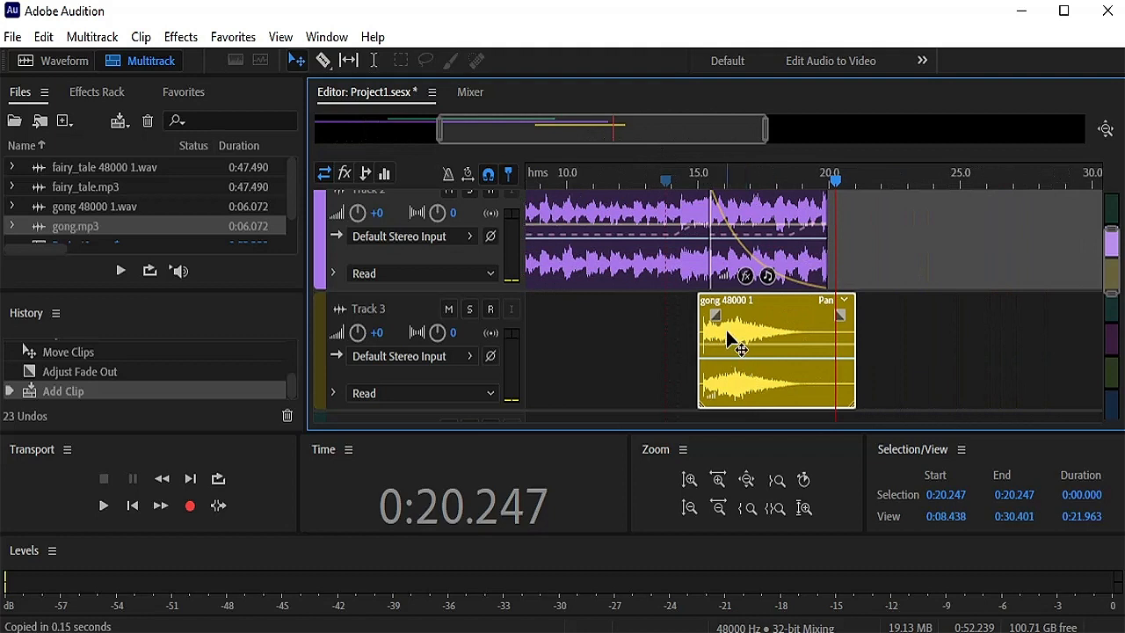
pyautogui.moveTo(726, 338); pyautogui.dragTo(771, 341)
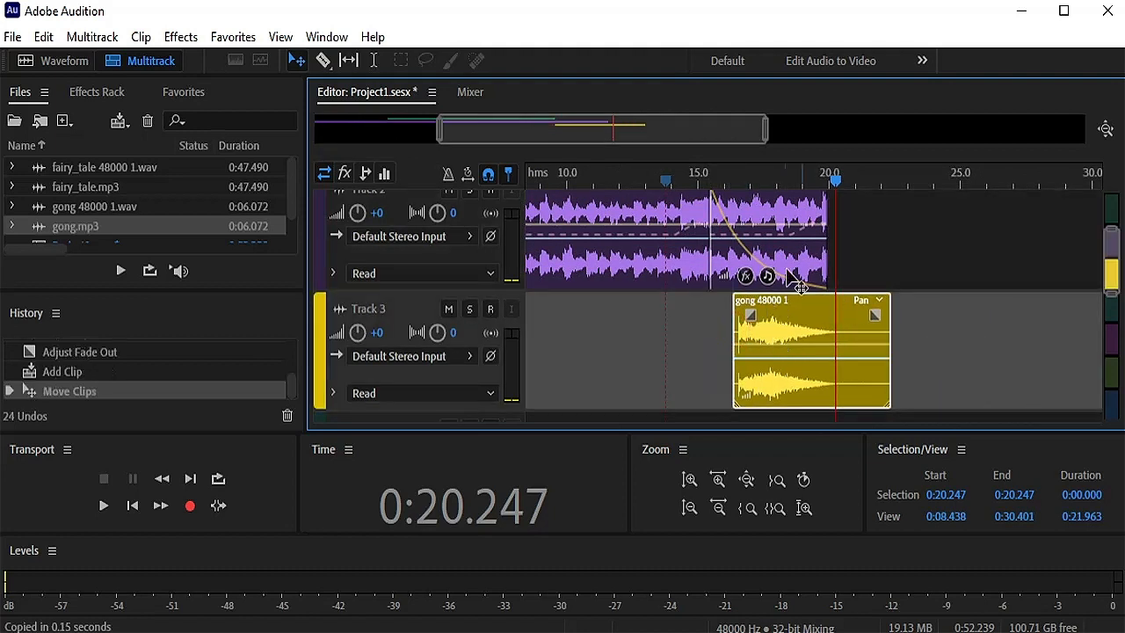
# Step: Play back the mix with the gong from about 15.1 seconds and stop at about 20.1 seconds
pyautogui.moveTo(826, 189); pyautogui.dragTo(700, 181)
pyautogui.click(103, 505)
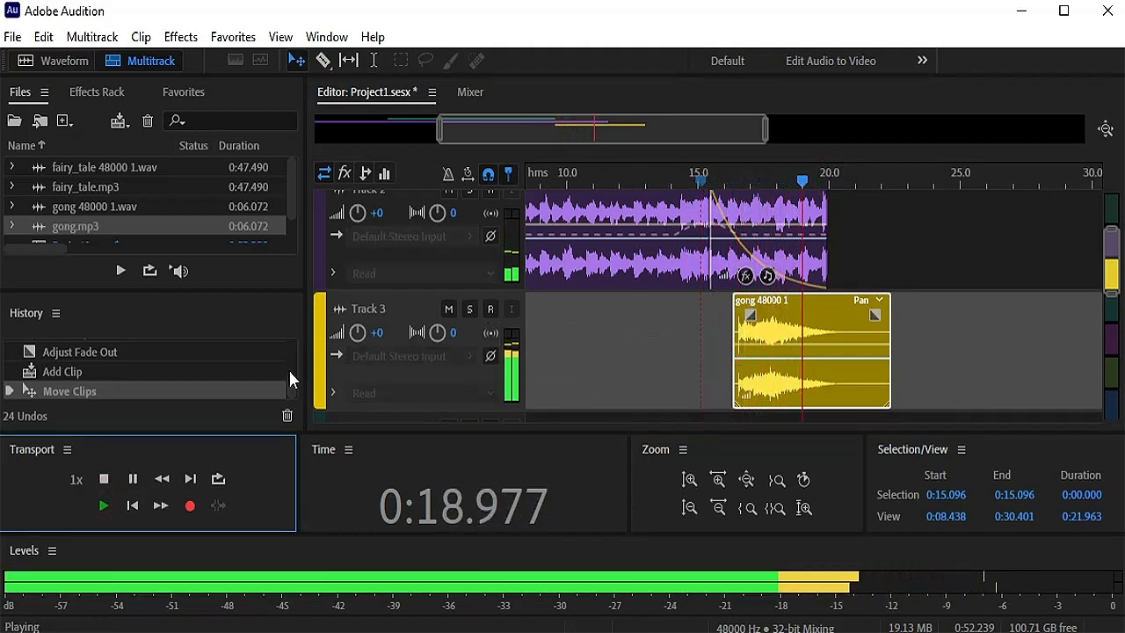
pyautogui.click(104, 479)
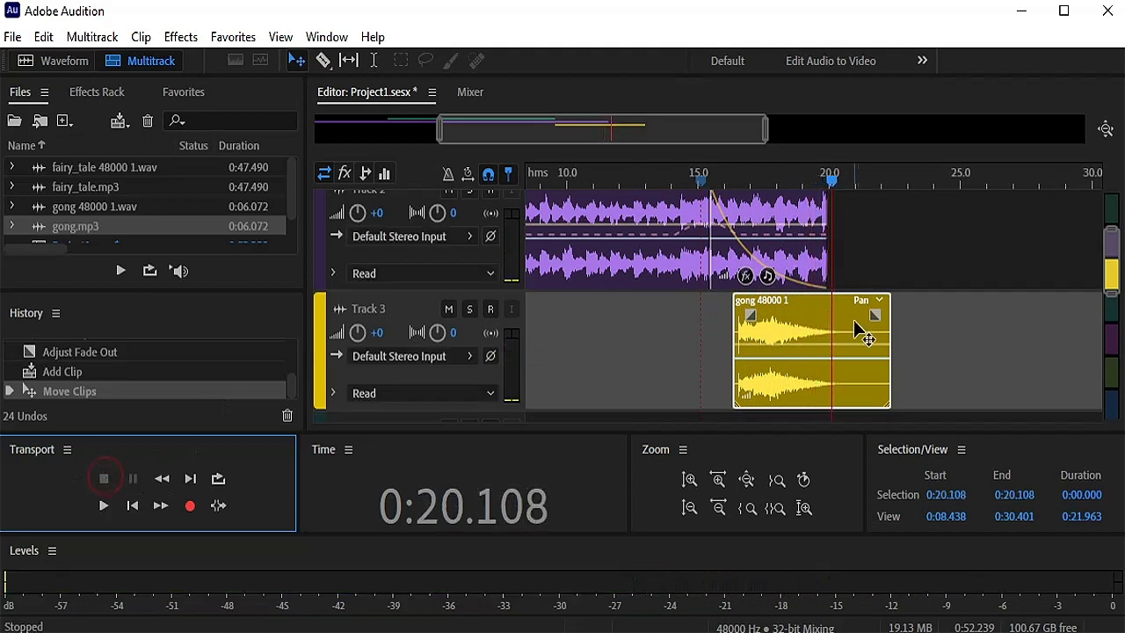
# Step: Split the gong clip on Track 3 at about 20.1 seconds with the Razor tool and delete the part after the cut
pyautogui.click(324, 60)
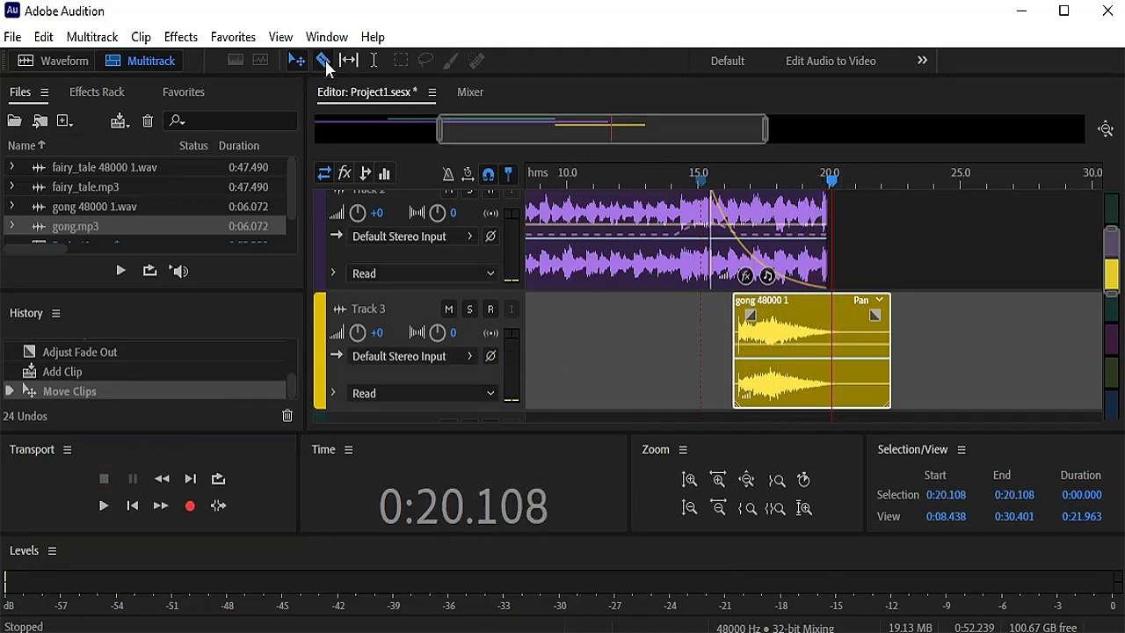
pyautogui.click(842, 309)
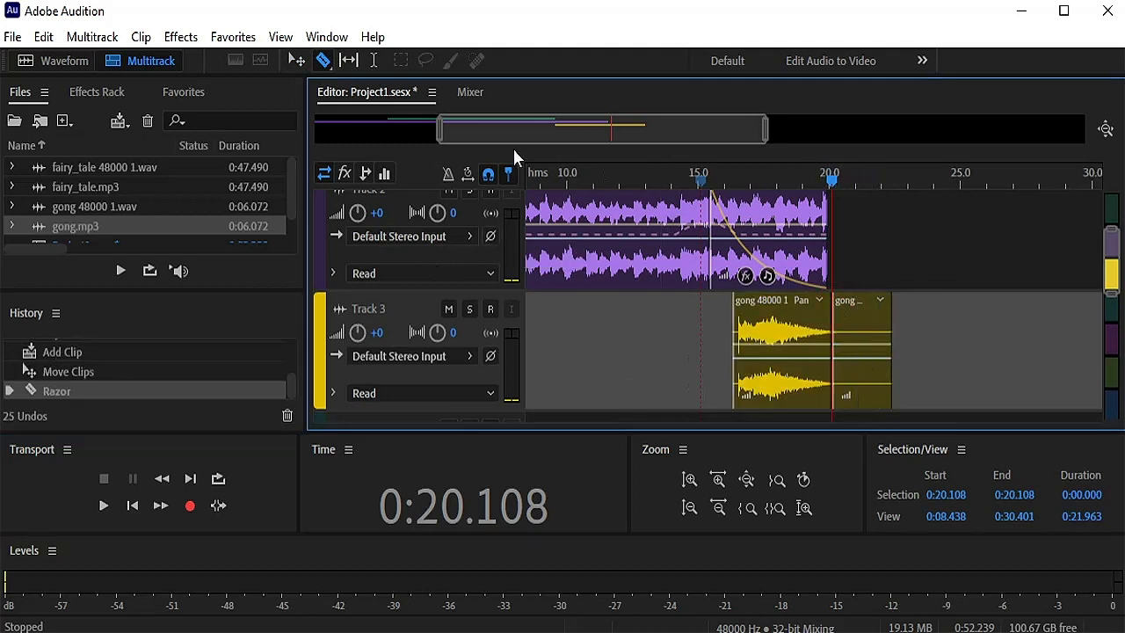
pyautogui.click(297, 60)
pyautogui.click(863, 323)
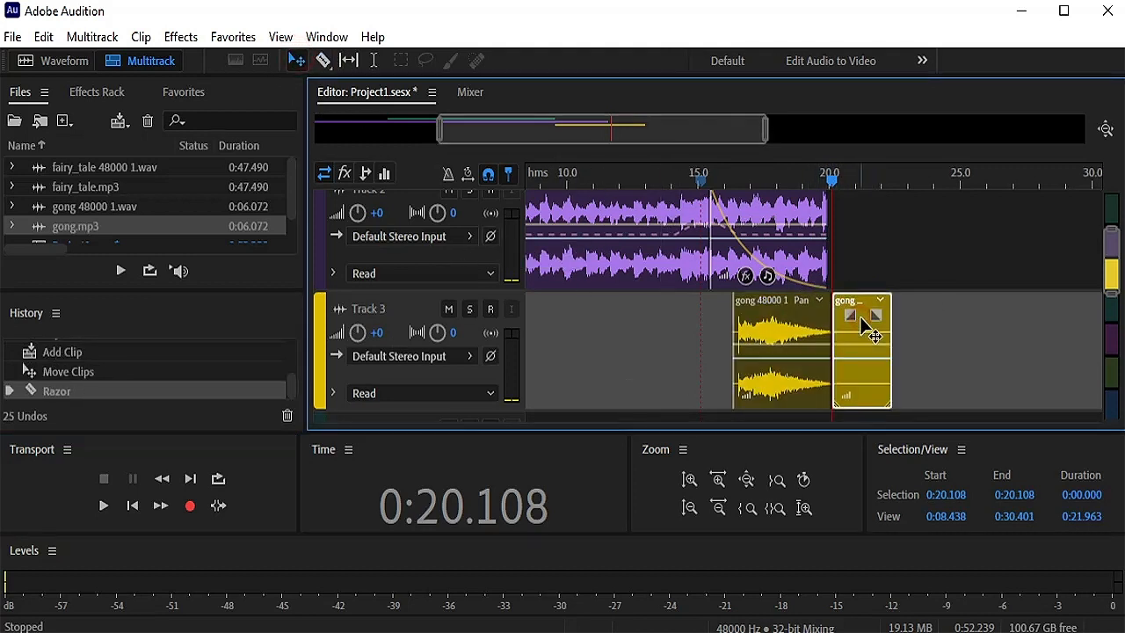
pyautogui.press('Delete')
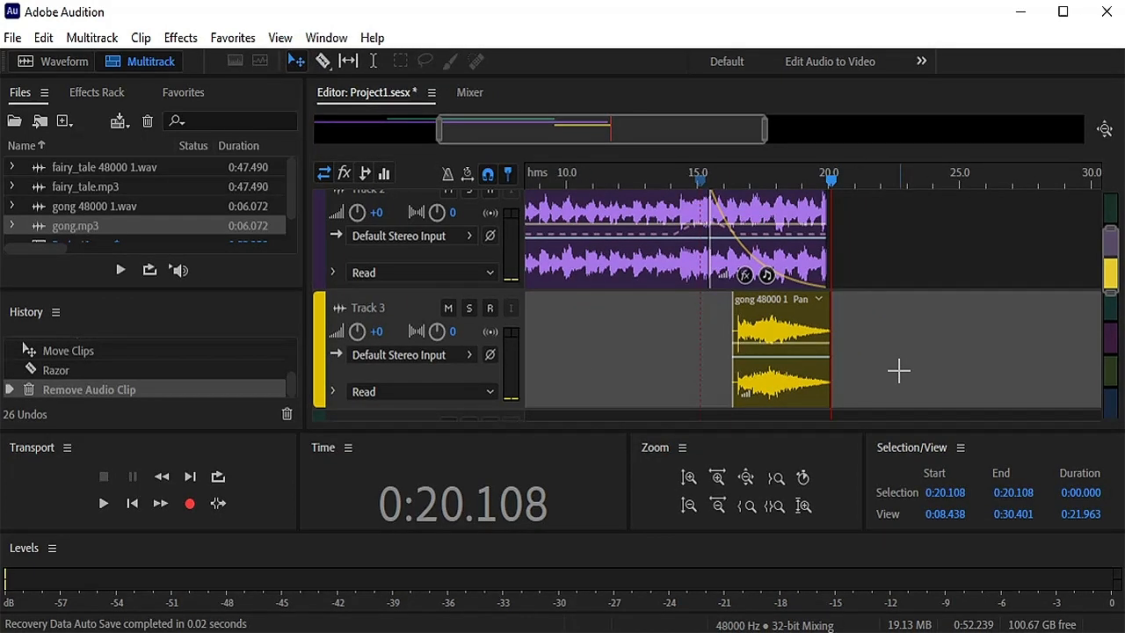
# Step: Mix down the entire multitrack session to a new file
pyautogui.click(106, 47)
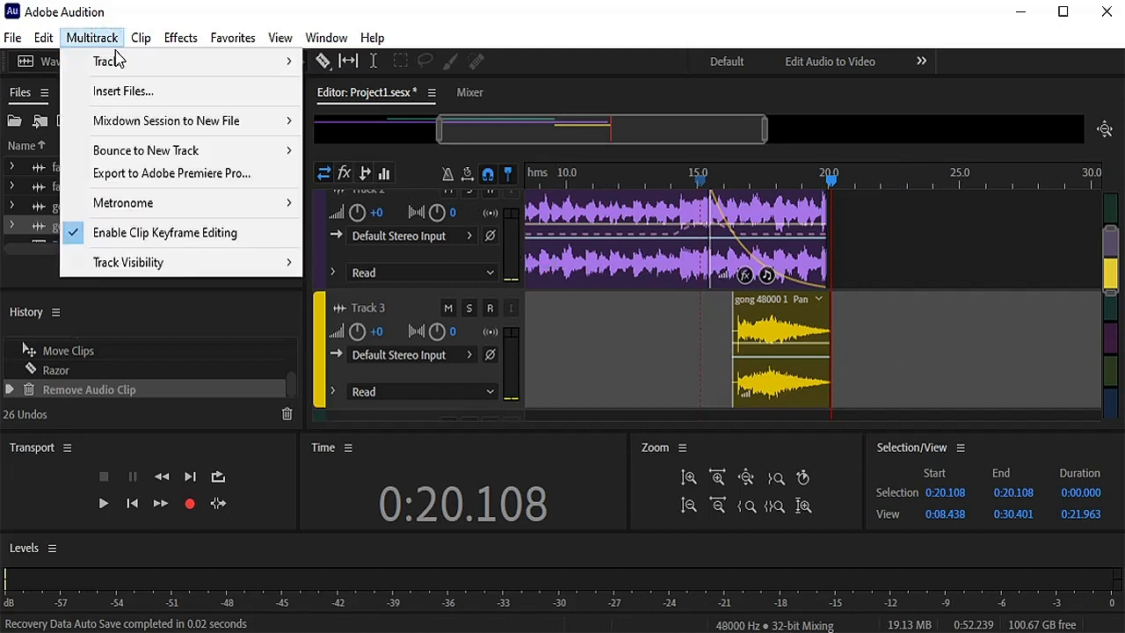
pyautogui.moveTo(143, 122)
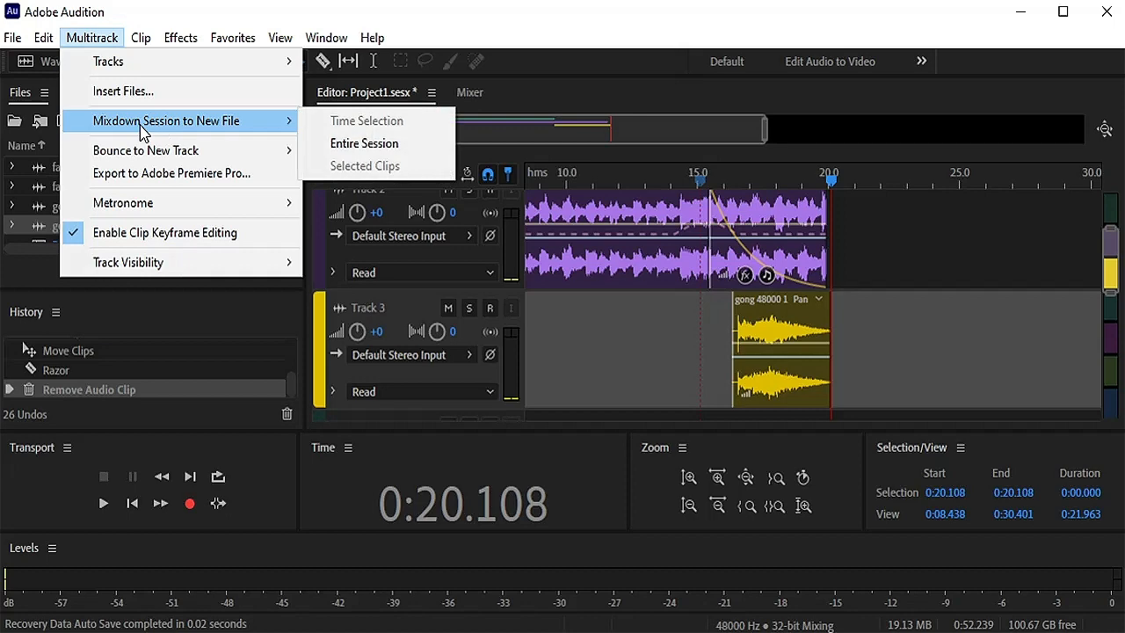
pyautogui.click(390, 144)
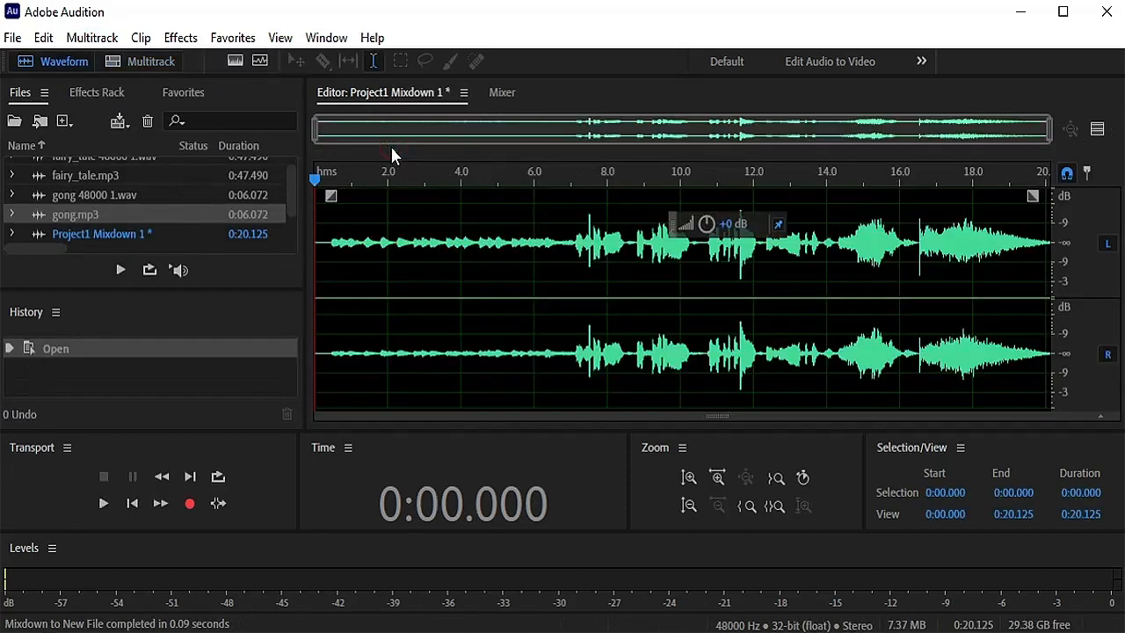
# Step: Play back the Project1 mixdown from about 0.2 seconds and stop at about 5.7 seconds
pyautogui.click(100, 241)
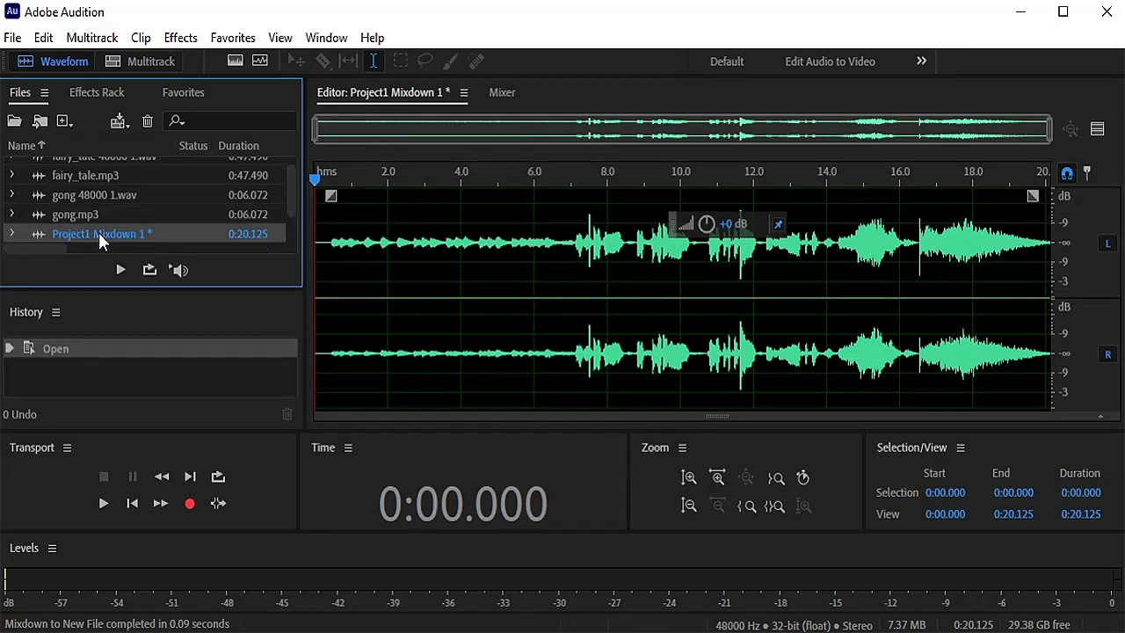
pyautogui.click(321, 243)
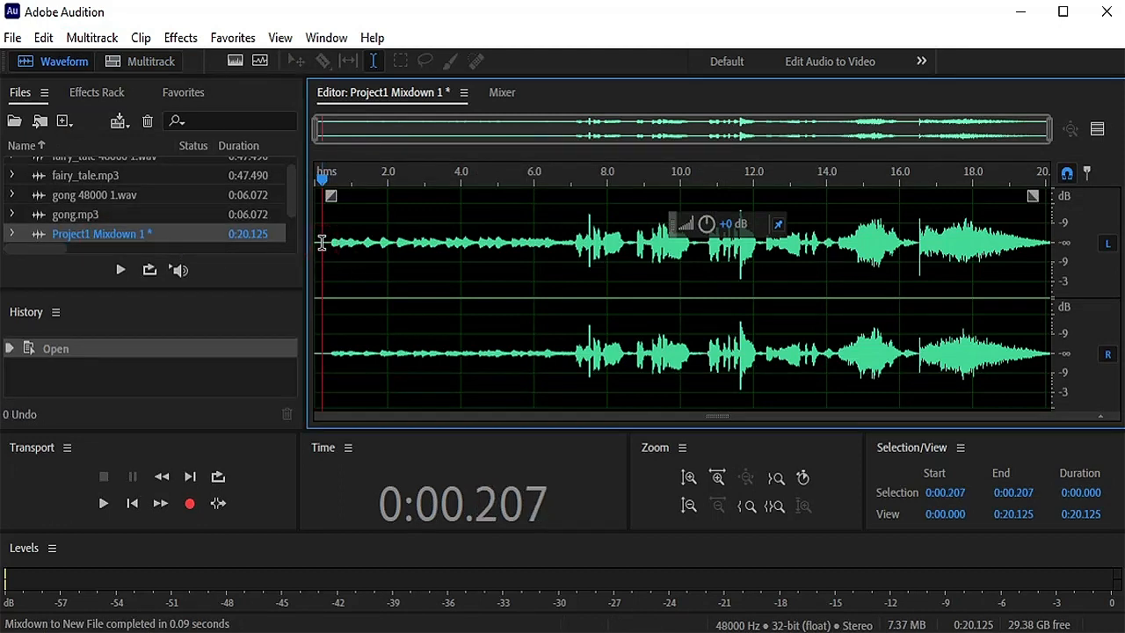
pyautogui.click(102, 503)
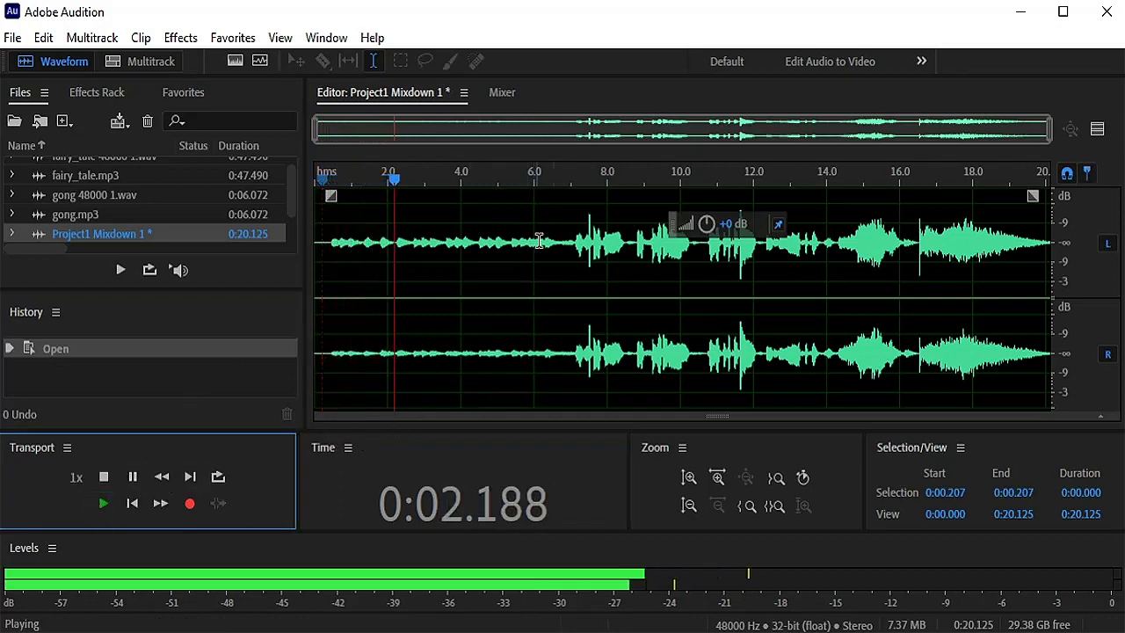
pyautogui.click(104, 477)
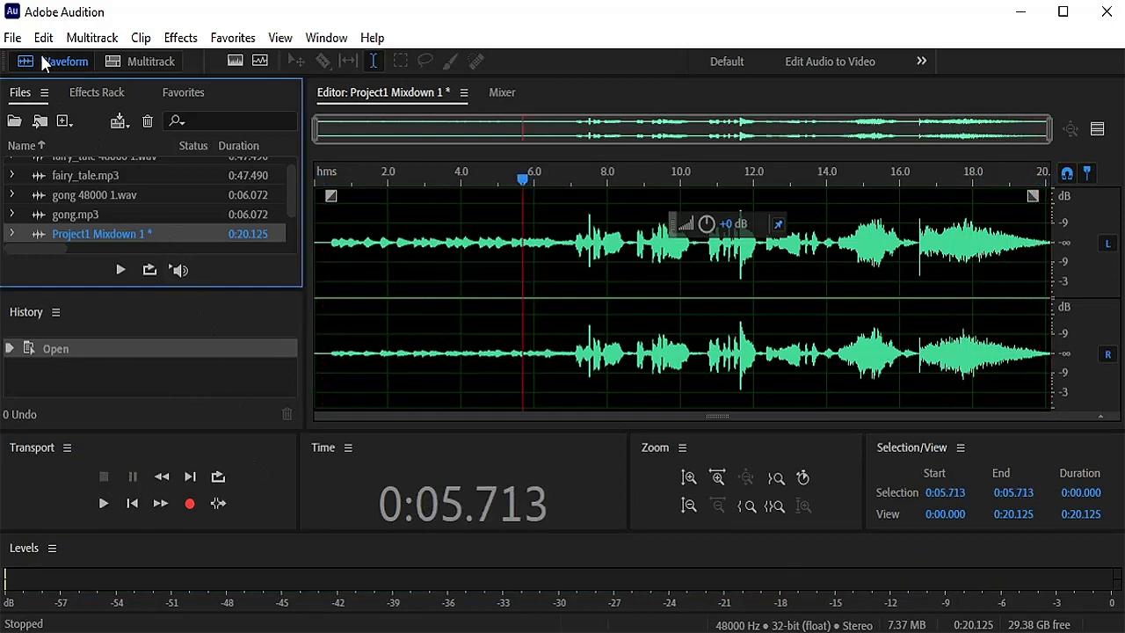
# Step: Save the mixdown as Project1wav.wav in Wave PCM format in the FairyStory folder
pyautogui.click(13, 38)
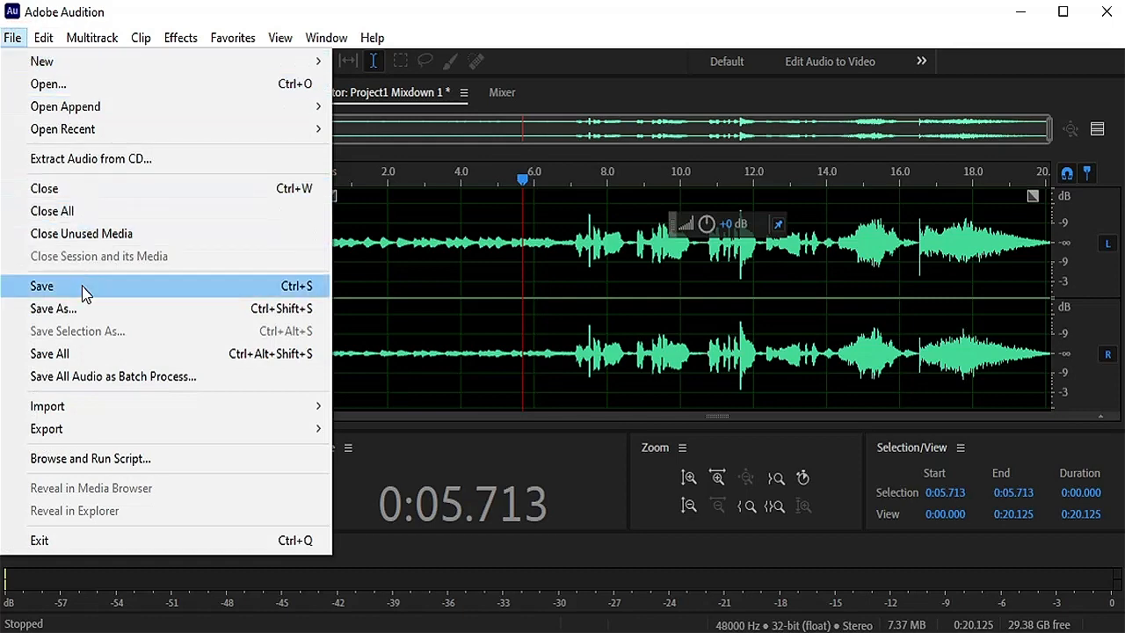
pyautogui.click(85, 308)
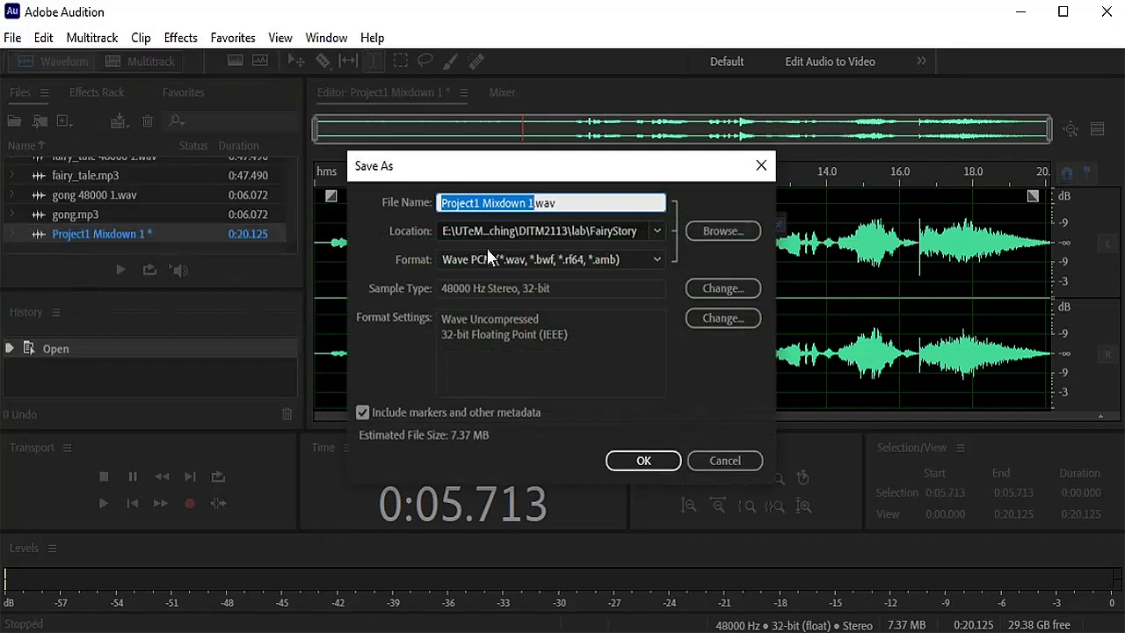
pyautogui.click(531, 201)
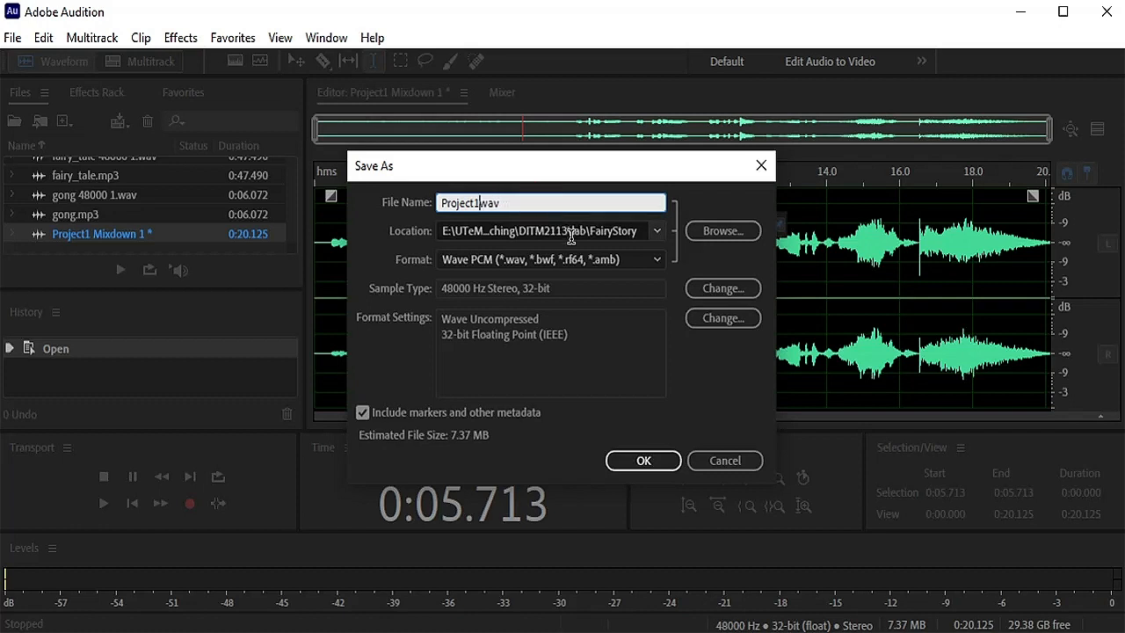
pyautogui.click(642, 460)
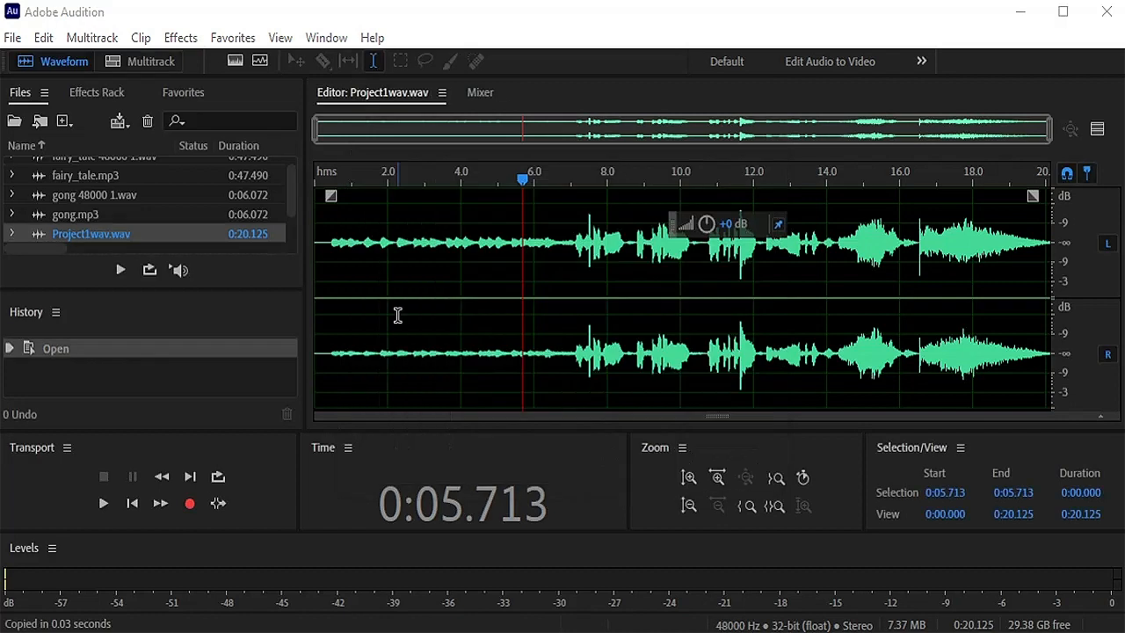